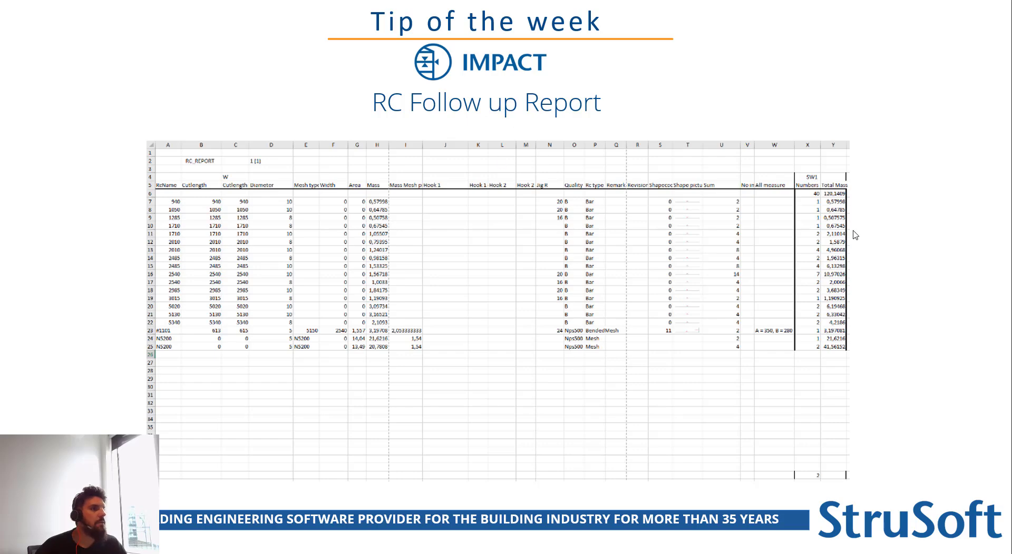
- End the slide show, switch to AutoCAD and examine the reinforcement layout in drawing WP29
{"action": "key", "text": "Escape"}
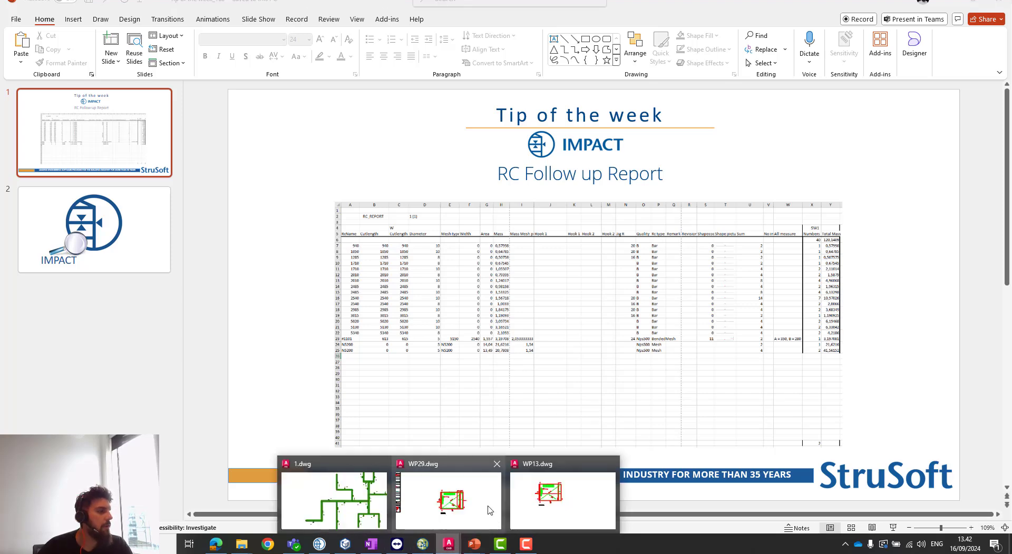
{"action": "left_click", "coordinate": [448, 544]}
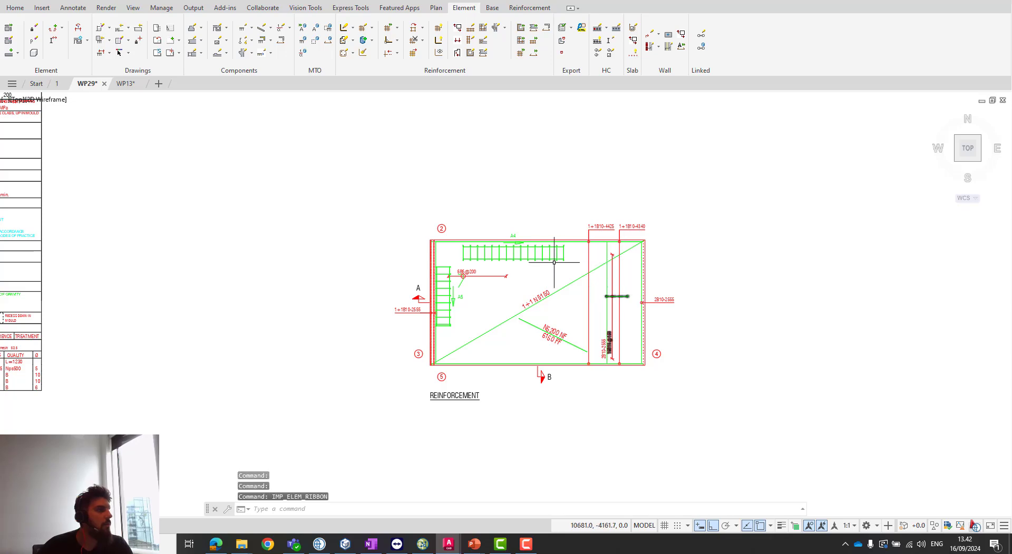
{"action": "scroll", "coordinate": [556, 258], "scroll_direction": "up", "scroll_amount": 5}
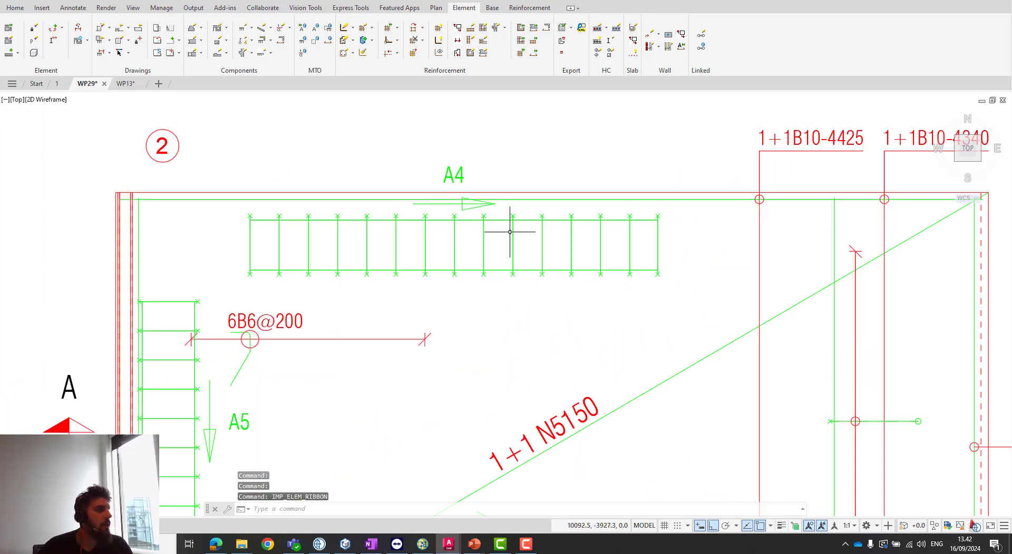
{"action": "scroll", "coordinate": [479, 229], "scroll_direction": "down", "scroll_amount": 2}
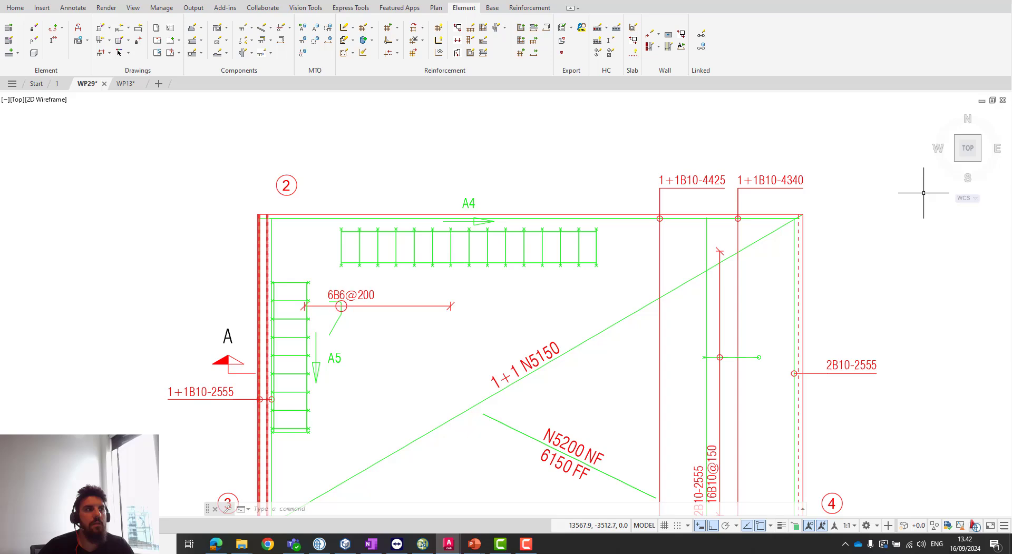
- Switch to IMPACT Project Manager, try selecting all the walls in the model and clear the selection
{"action": "left_click", "coordinate": [320, 548]}
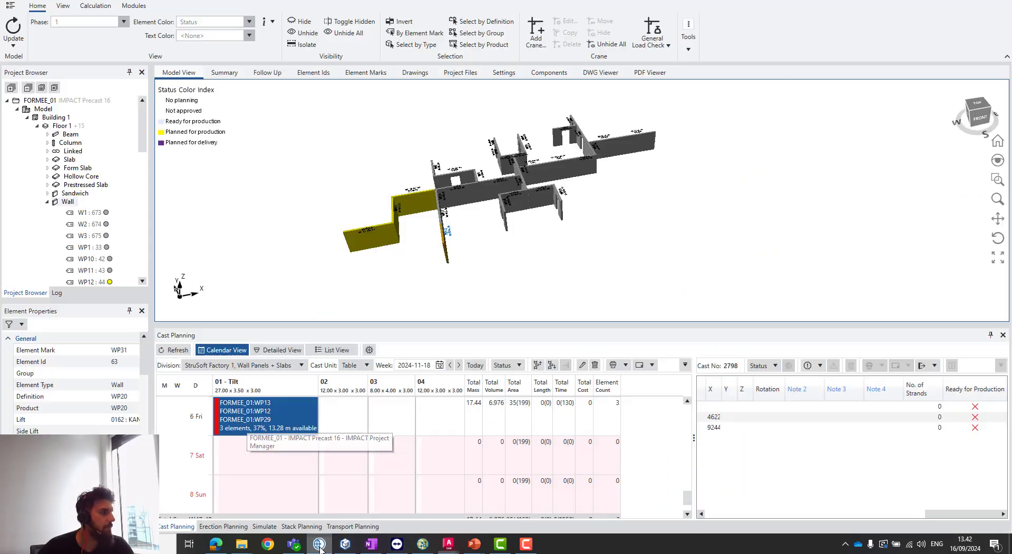
{"action": "left_click", "coordinate": [623, 184]}
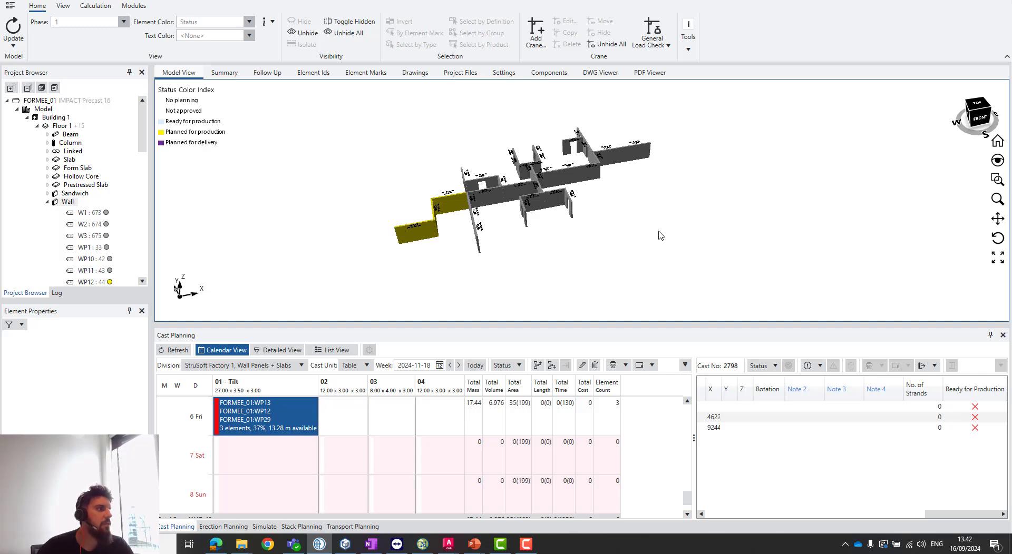
{"action": "left_click", "coordinate": [49, 203]}
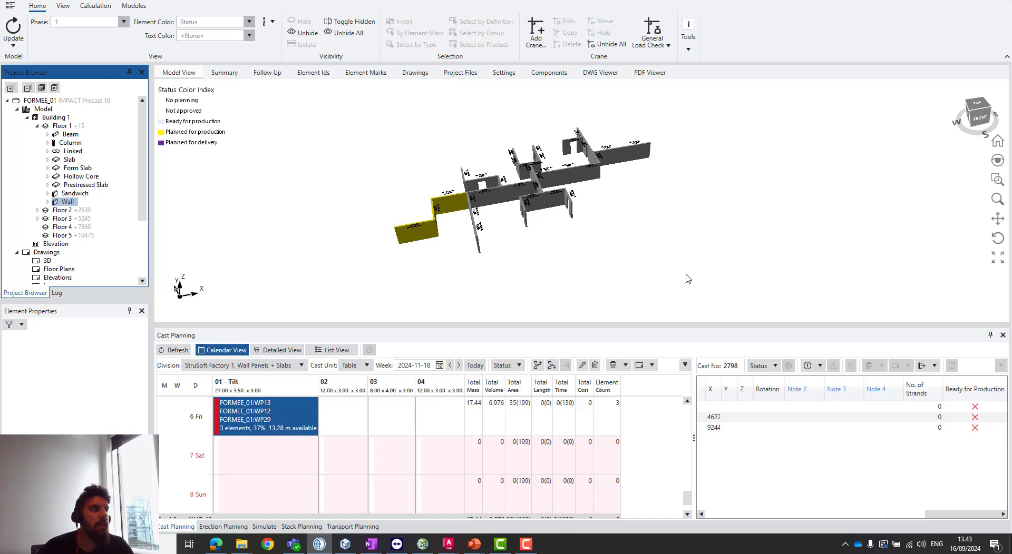
{"action": "left_click_drag", "start_coordinate": [726, 261], "coordinate": [373, 120]}
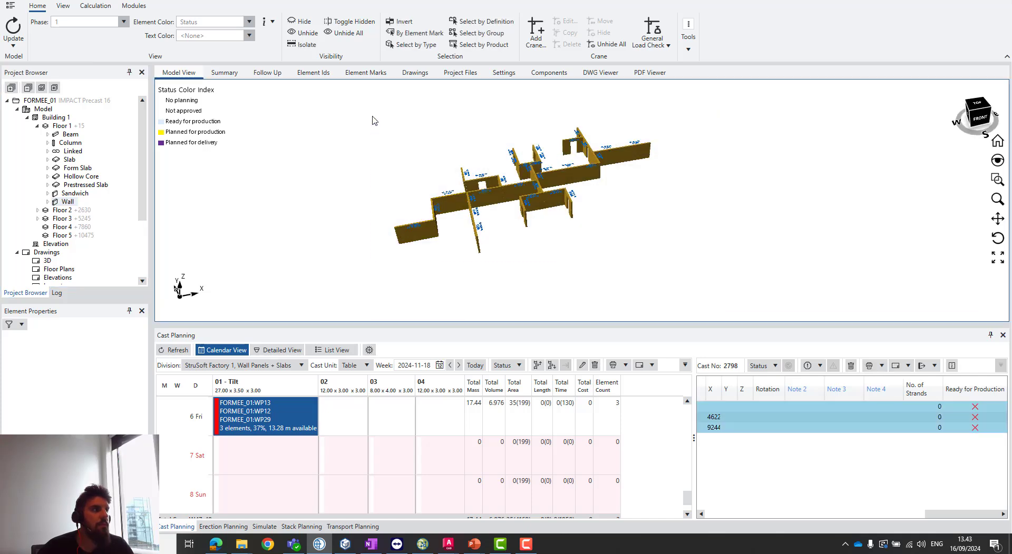
{"action": "key", "text": "Escape"}
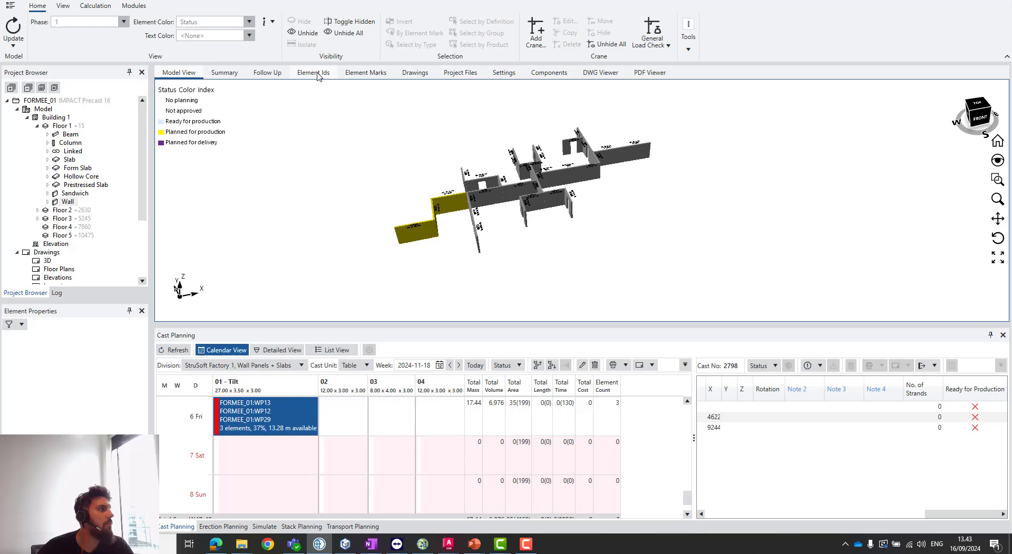
- Select elements WP12 to WP16 in the element ID list and return to the model view
{"action": "left_click", "coordinate": [313, 72]}
{"action": "scroll", "coordinate": [279, 191], "scroll_direction": "down", "scroll_amount": 5}
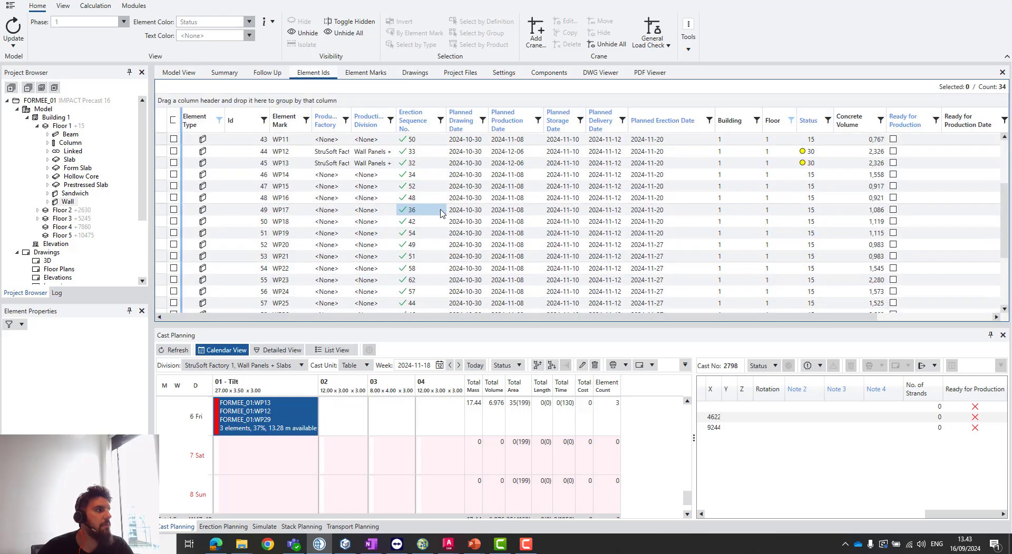
{"action": "left_click_drag", "start_coordinate": [163, 151], "coordinate": [166, 197]}
{"action": "left_click", "coordinate": [192, 75]}
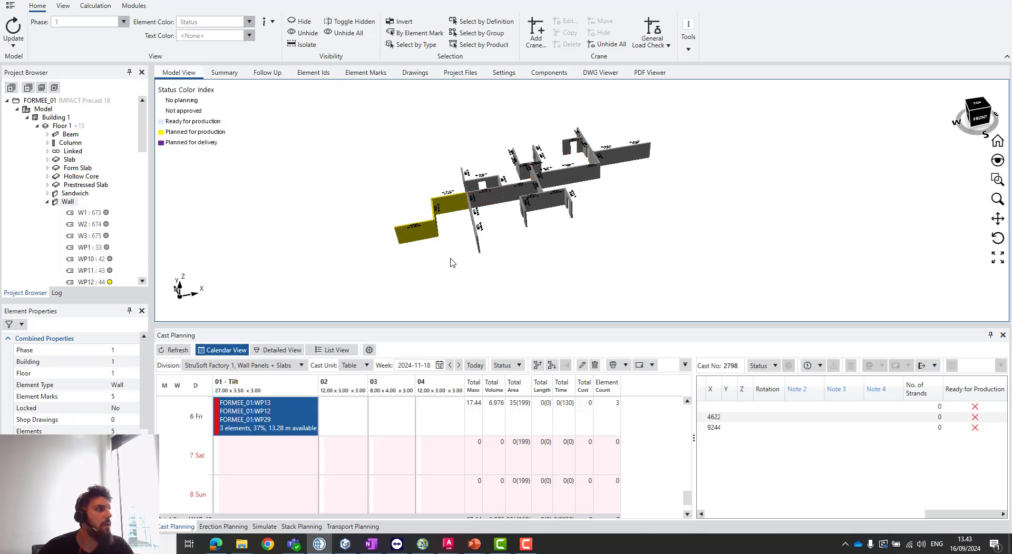
- Select the three yellow walls planned for production in the model and start their Reinforcement Specification Follow-Up printout
{"action": "left_click", "coordinate": [440, 242]}
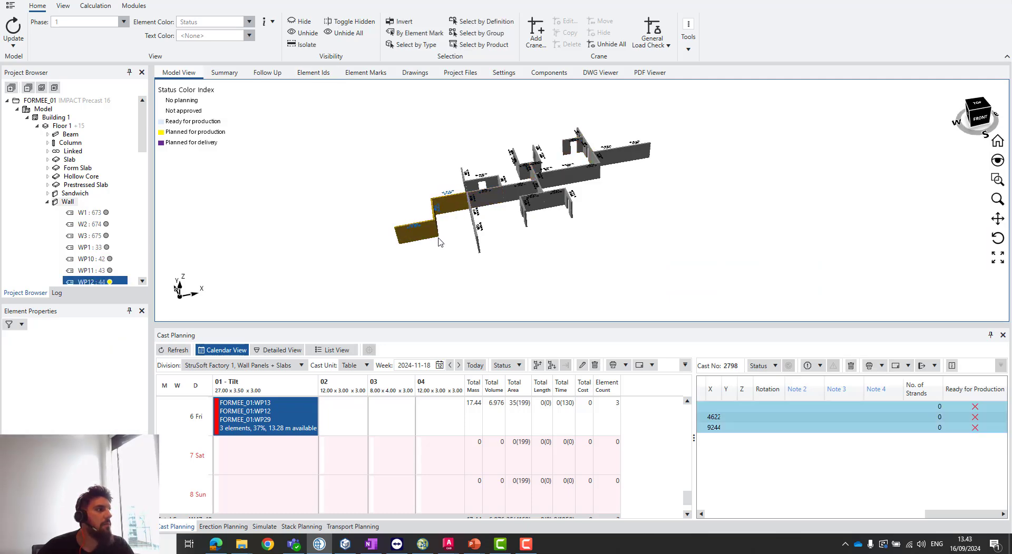
{"action": "right_click", "coordinate": [442, 206]}
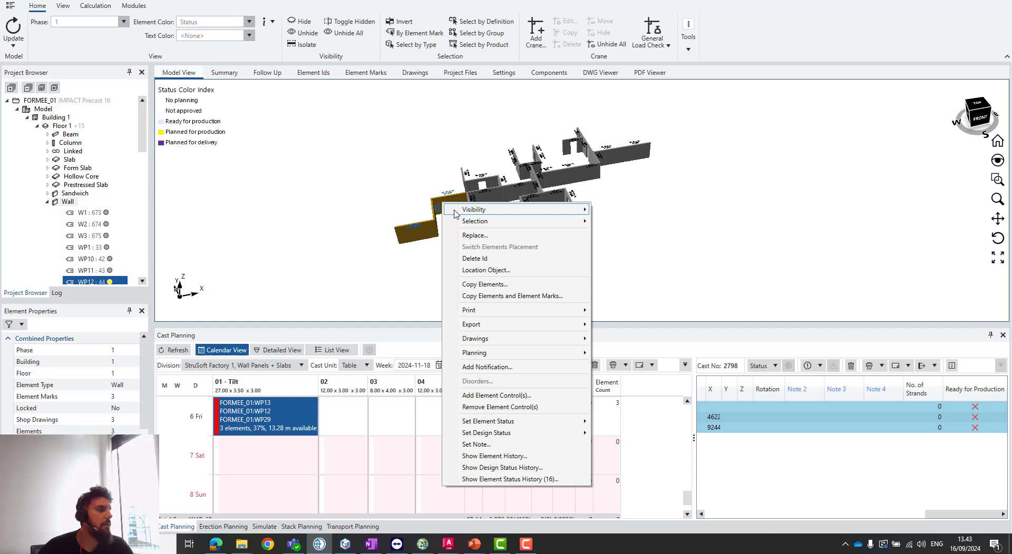
{"action": "mouse_move", "coordinate": [473, 213]}
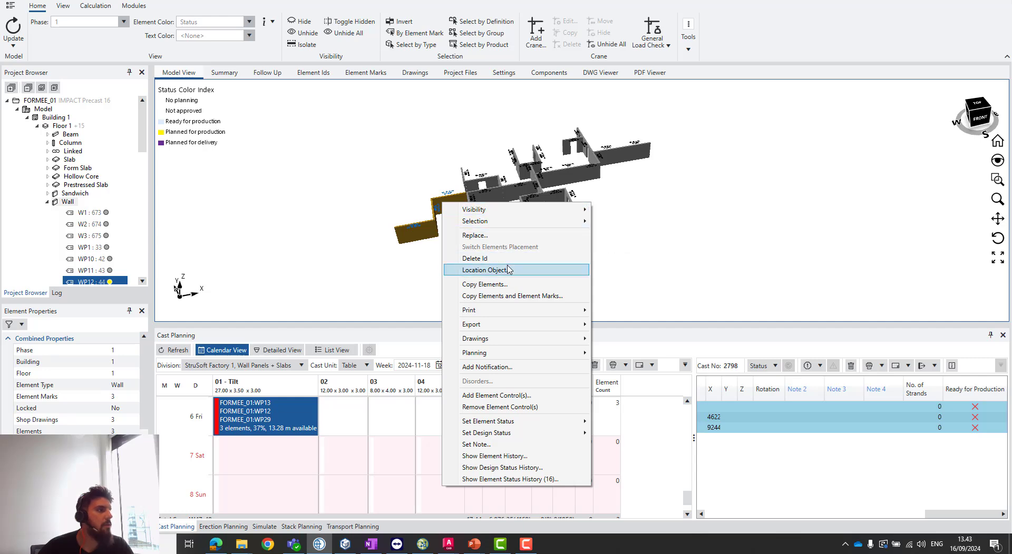
{"action": "mouse_move", "coordinate": [514, 312]}
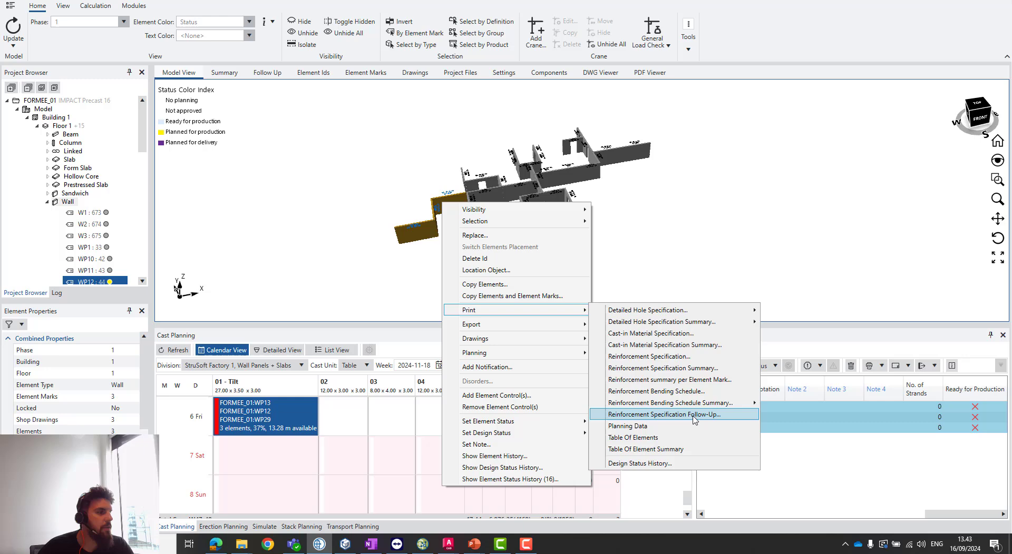
{"action": "left_click", "coordinate": [695, 416]}
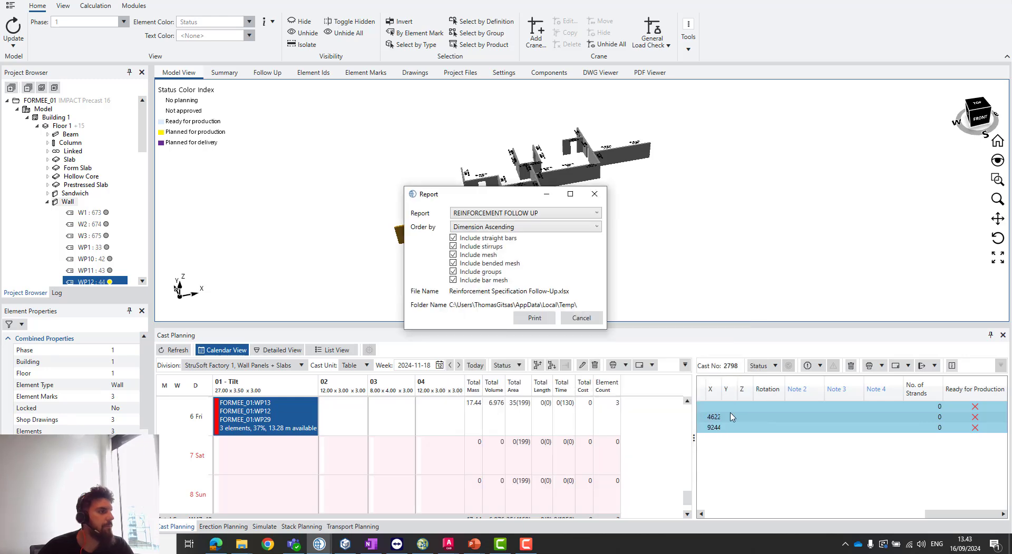
- Print the REINFORCEMENT FOLLOW UP report ordered by Dimension Ascending with all reinforcement types included, and open the resulting Excel workbook
{"action": "left_click_drag", "start_coordinate": [503, 190], "coordinate": [521, 188]}
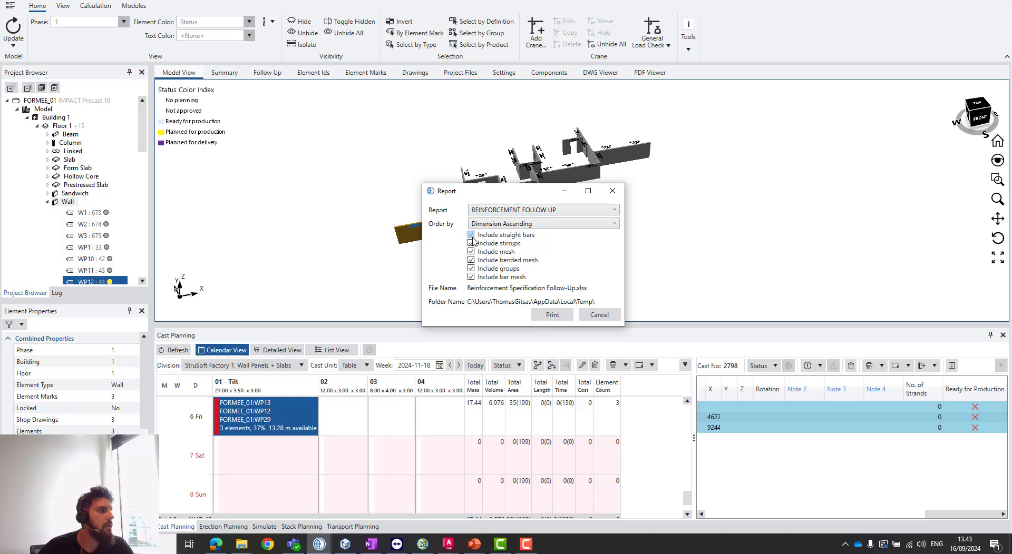
{"action": "left_click", "coordinate": [504, 224]}
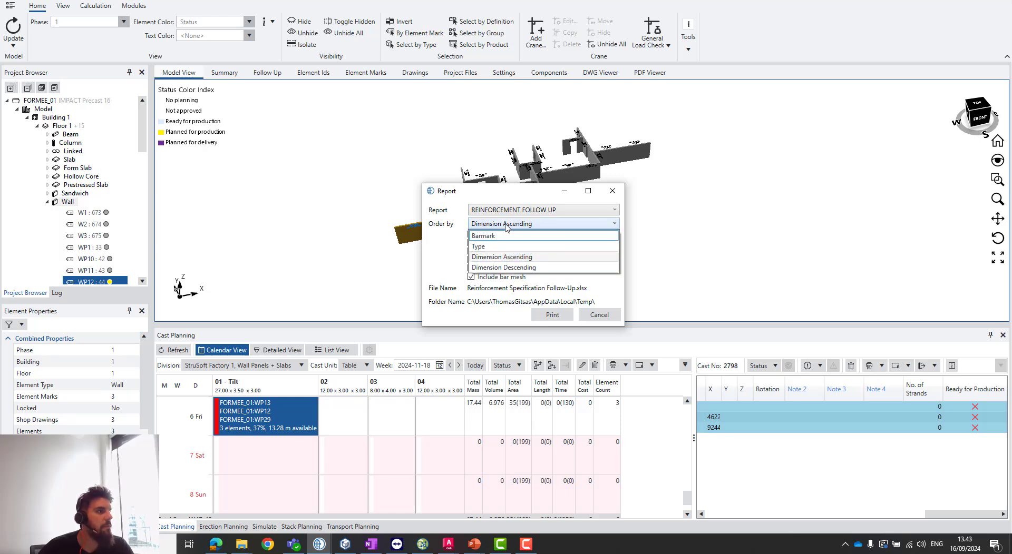
{"action": "left_click", "coordinate": [506, 226]}
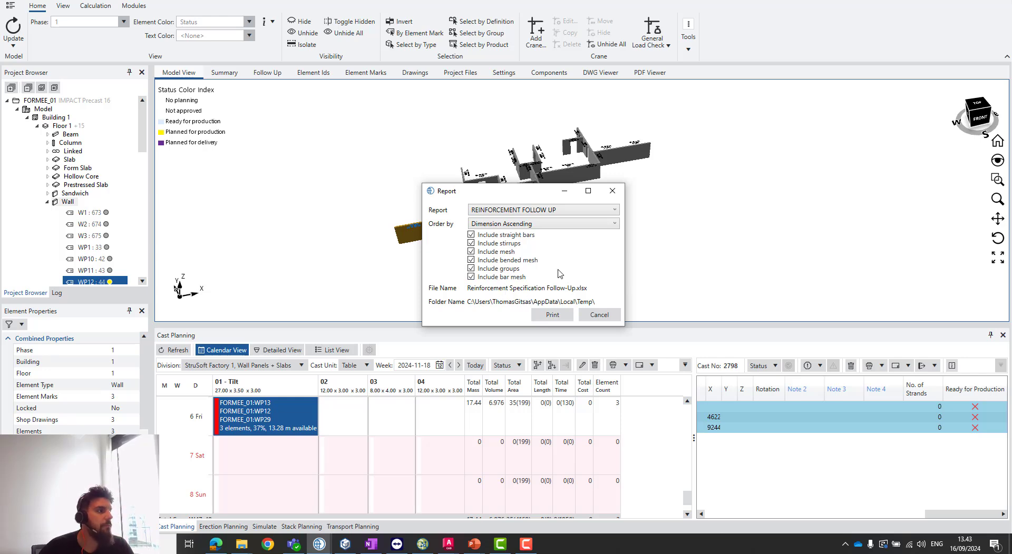
{"action": "left_click", "coordinate": [549, 315]}
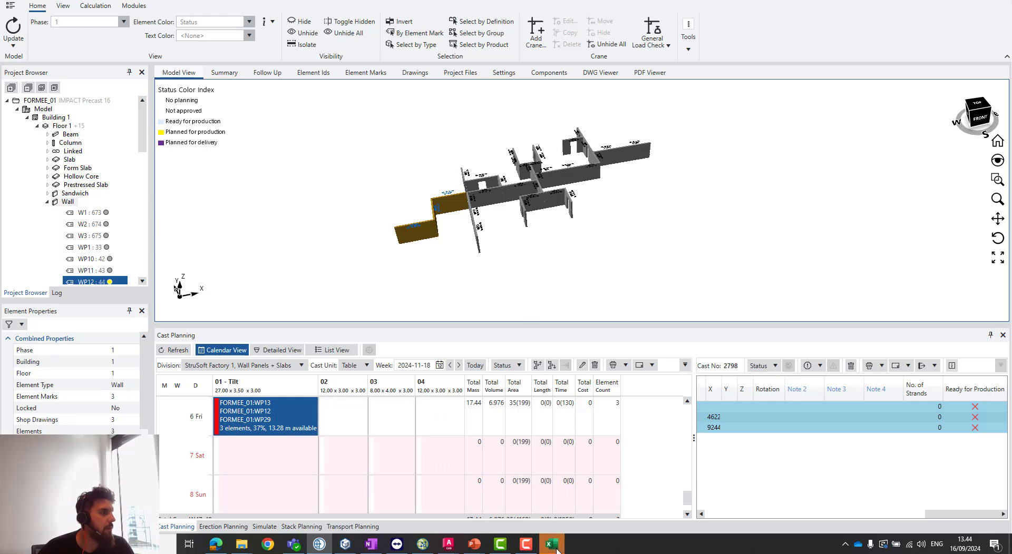
{"action": "left_click", "coordinate": [558, 543]}
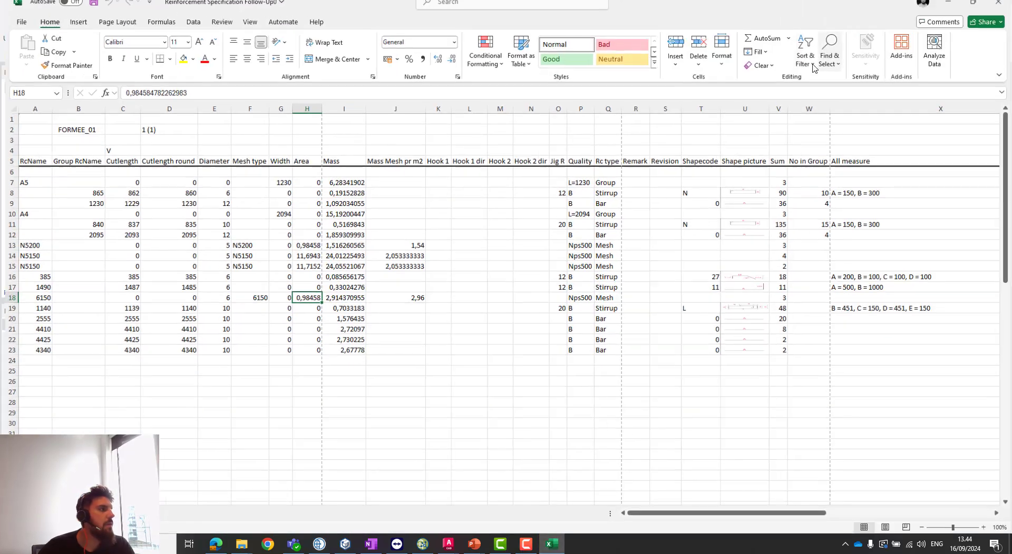
{"action": "left_click", "coordinate": [848, 39]}
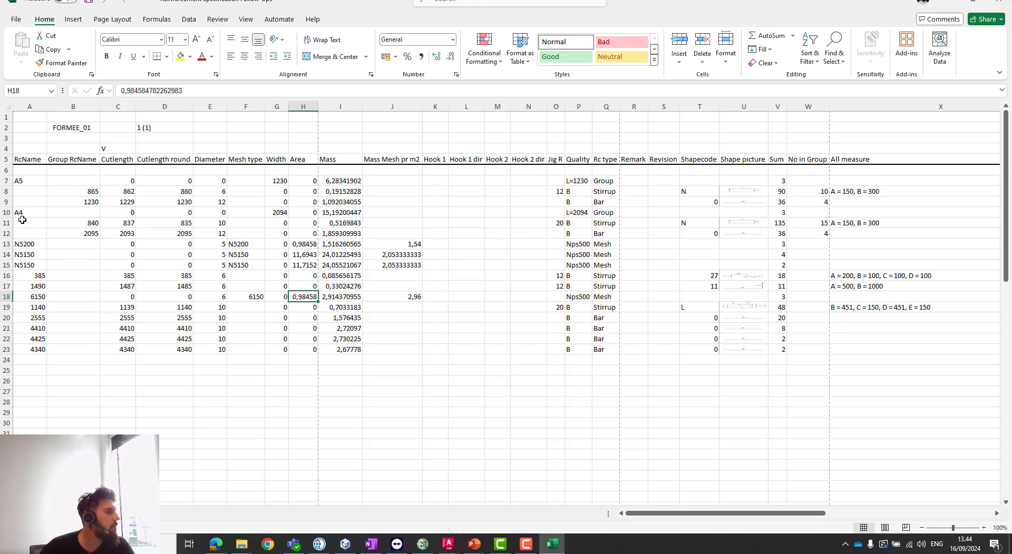
- Examine the reinforcement names, group names, shape codes, shape pictures and rounded cut lengths in the follow-up report
{"action": "left_click_drag", "start_coordinate": [32, 180], "coordinate": [24, 351]}
{"action": "left_click", "coordinate": [23, 359]}
{"action": "left_click", "coordinate": [22, 358]}
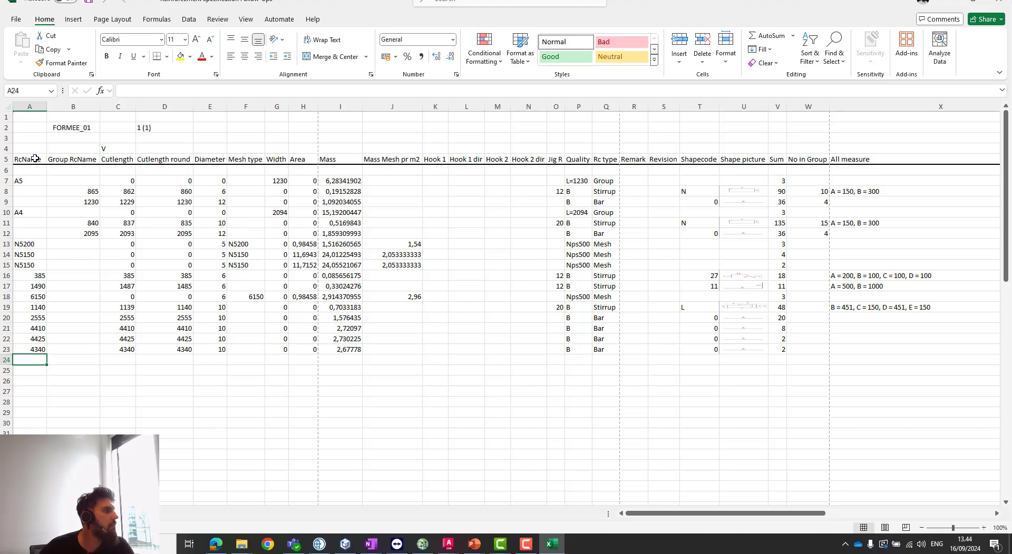
{"action": "left_click", "coordinate": [61, 159]}
{"action": "left_click", "coordinate": [70, 194]}
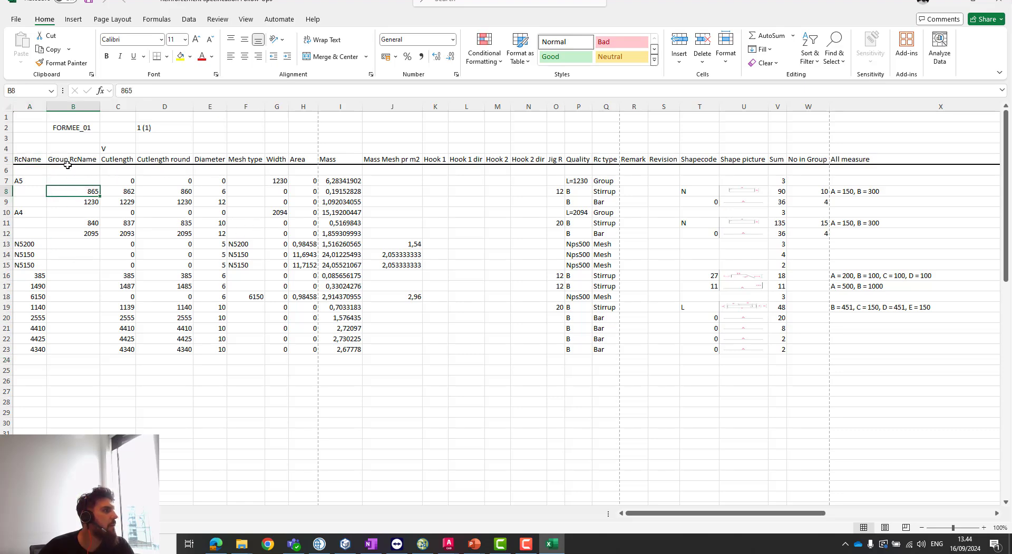
{"action": "left_click_drag", "start_coordinate": [68, 202], "coordinate": [68, 195]}
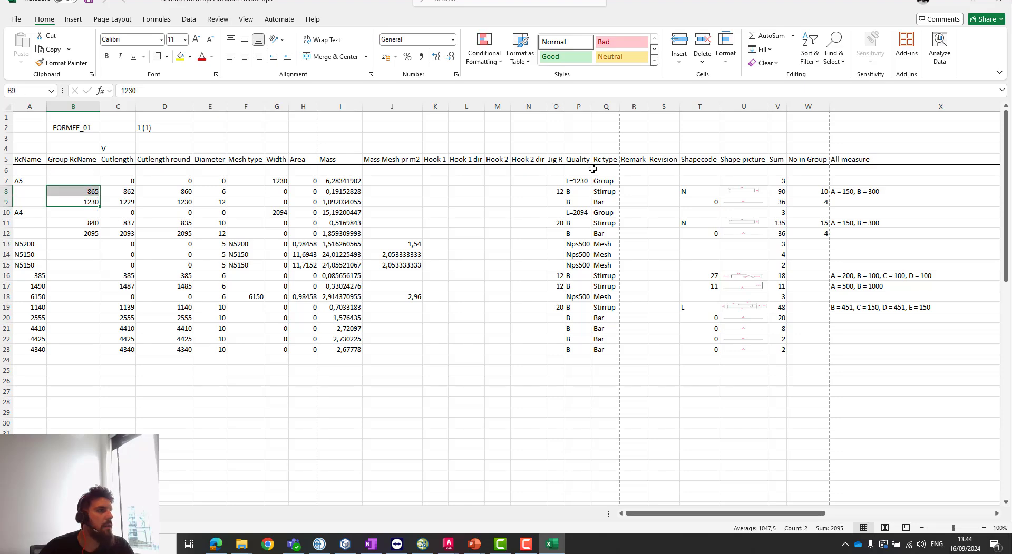
{"action": "left_click", "coordinate": [743, 191]}
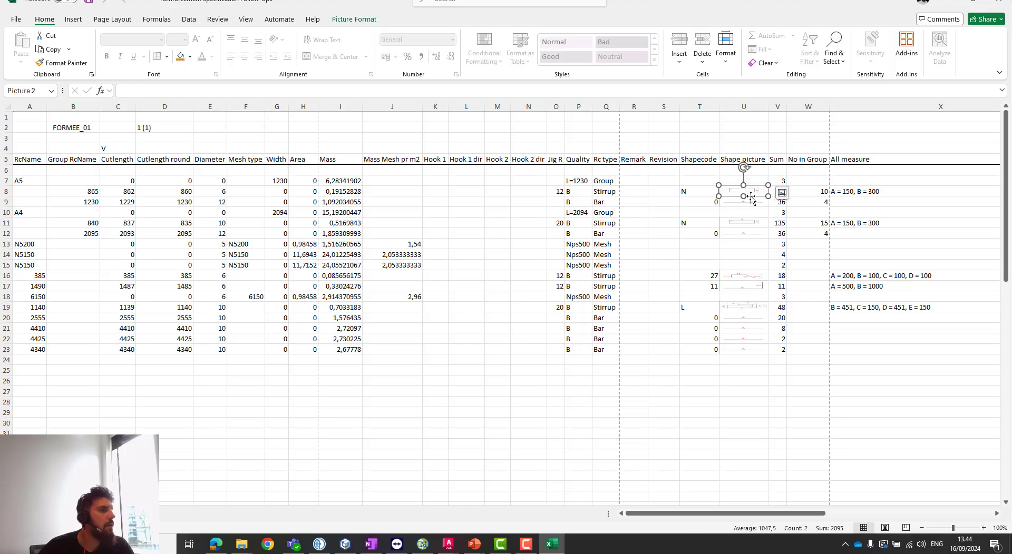
{"action": "left_click", "coordinate": [689, 192]}
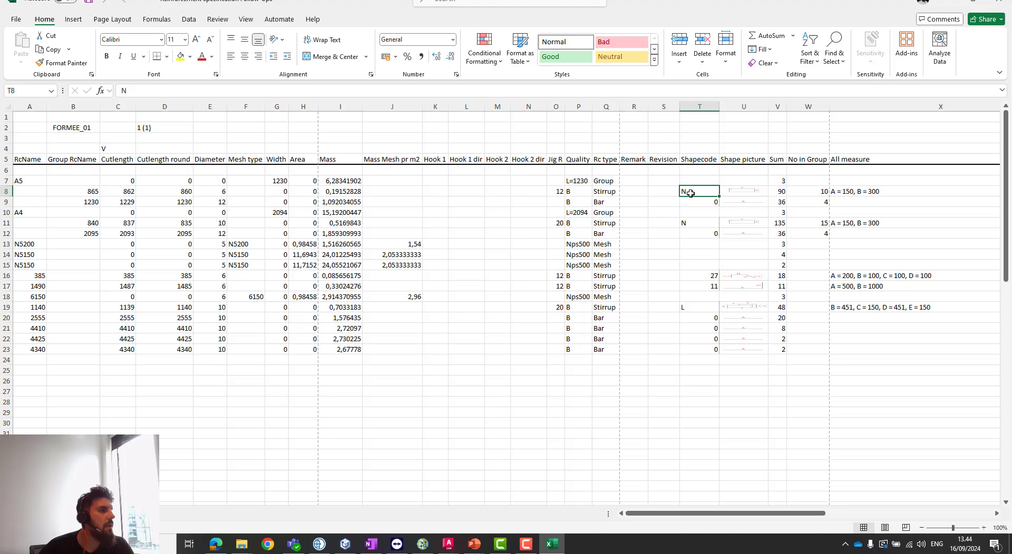
{"action": "left_click", "coordinate": [698, 227]}
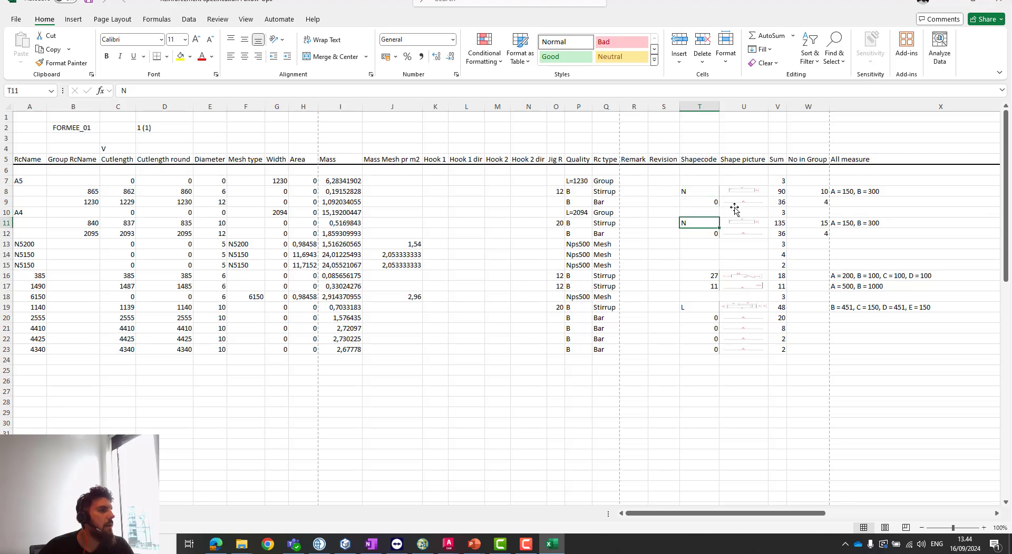
{"action": "left_click", "coordinate": [158, 204]}
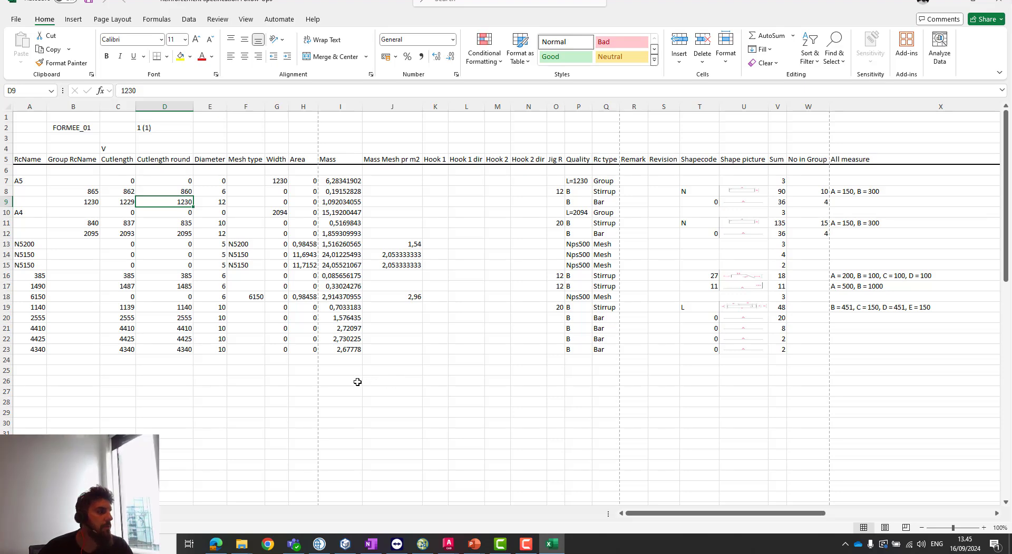
- Switch back to IMPACT Project Manager and start the Reinforcement specification Follow-Up printout for the cast containing WP13, WP12 and WP29
{"action": "left_click", "coordinate": [319, 545]}
{"action": "left_click", "coordinate": [352, 420]}
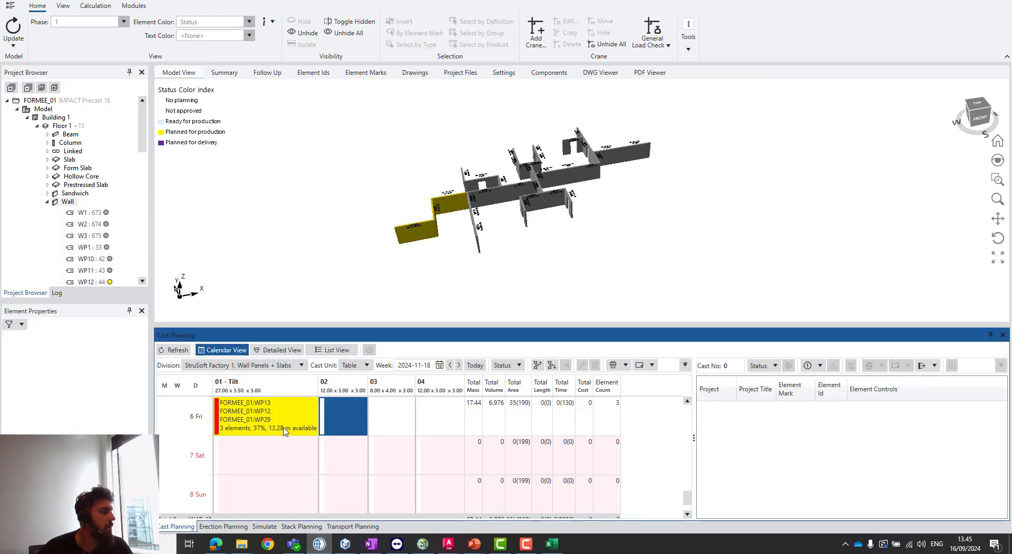
{"action": "left_click", "coordinate": [266, 425]}
{"action": "right_click", "coordinate": [266, 413]}
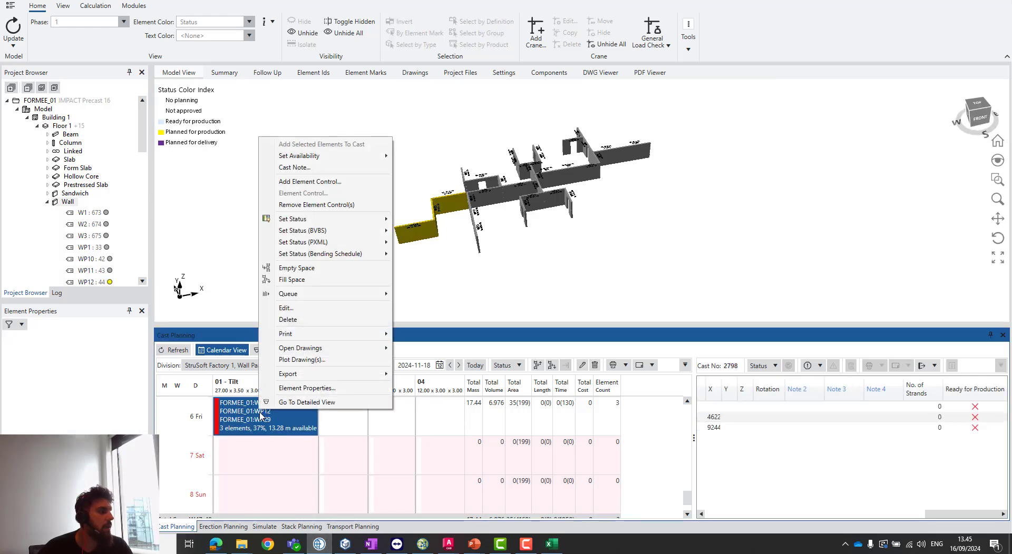
{"action": "mouse_move", "coordinate": [387, 336]}
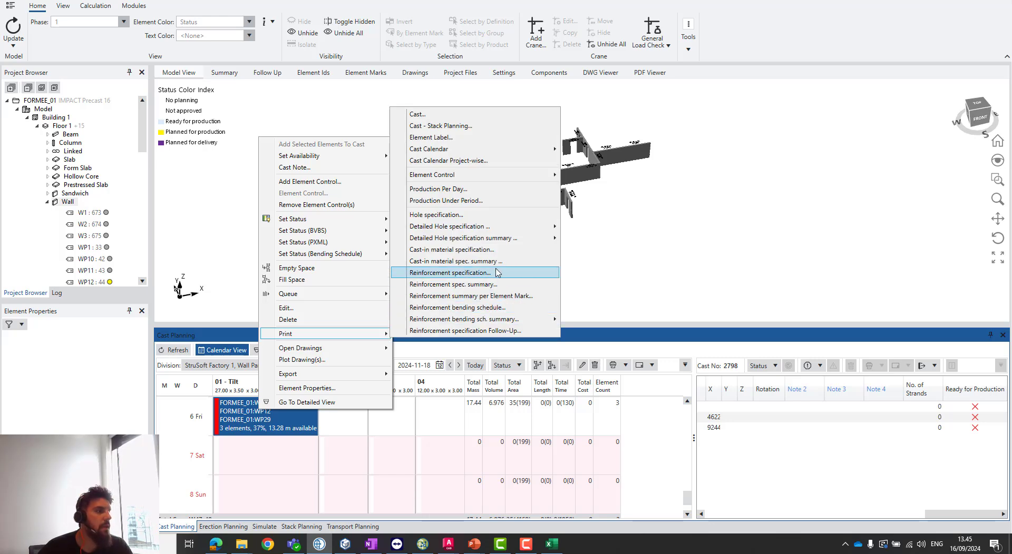
{"action": "left_click", "coordinate": [500, 335]}
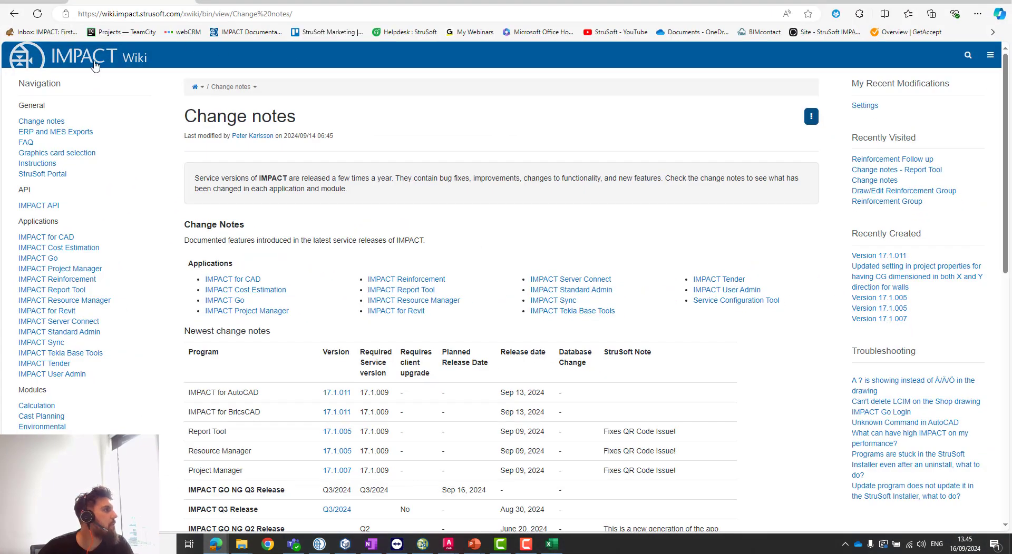
- Visit the IMPACT Wiki home page in the browser and open its Change notes page
{"action": "left_click", "coordinate": [87, 59]}
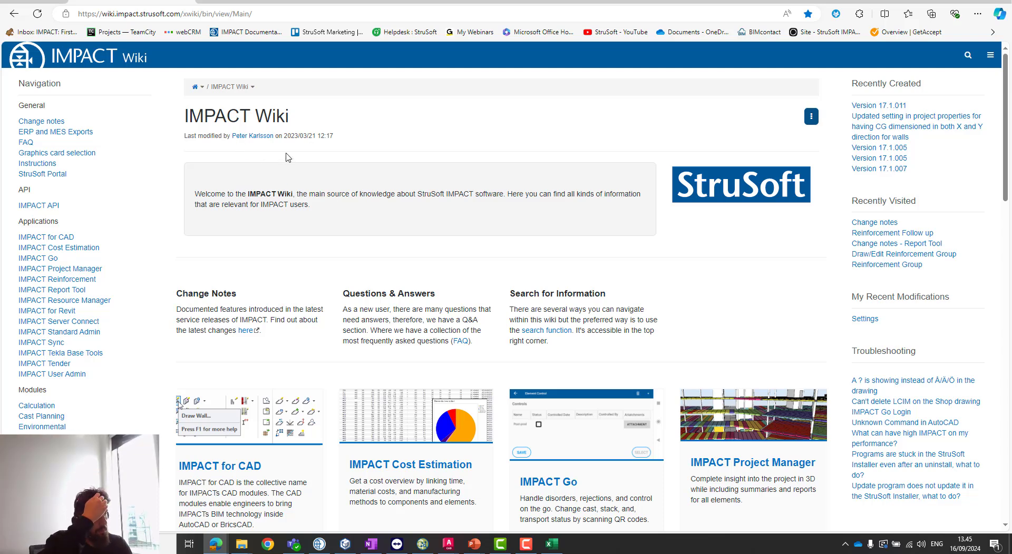
{"action": "left_click", "coordinate": [46, 123]}
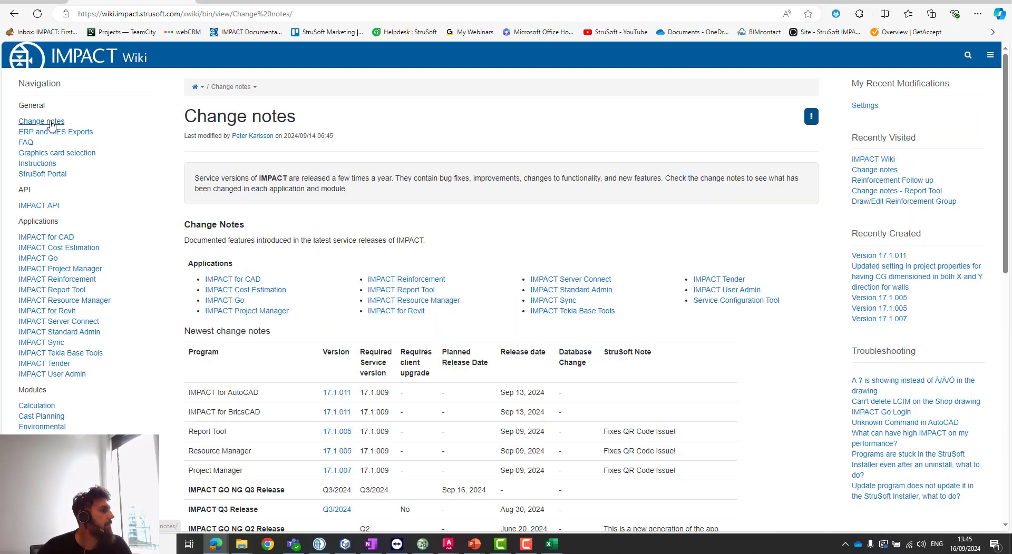
- Open the Report Tool change notes and follow the Version 17.1.002 Q2/2024 entry about the new Reinforcement Follow up report type
{"action": "left_click", "coordinate": [413, 291]}
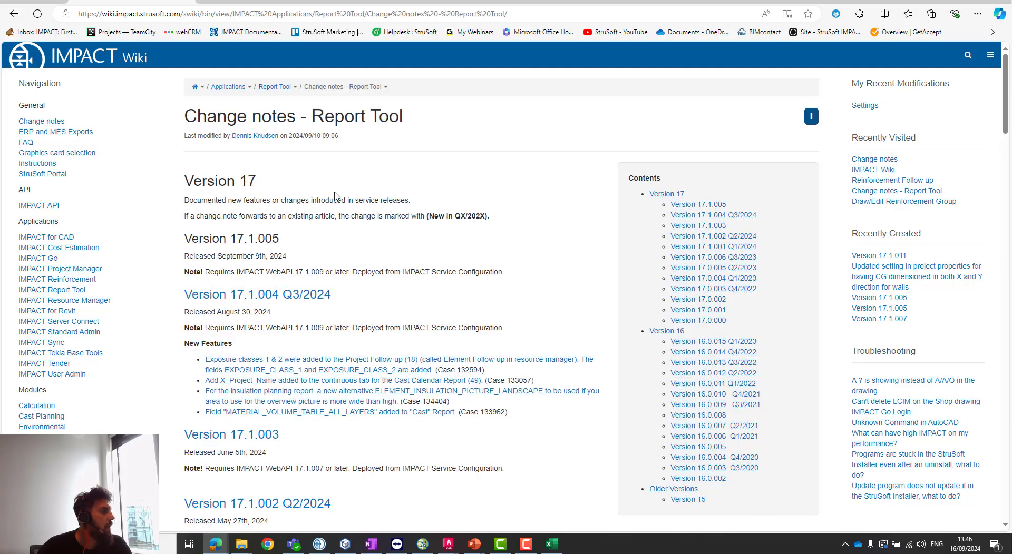
{"action": "scroll", "coordinate": [335, 197], "scroll_direction": "down", "scroll_amount": 4}
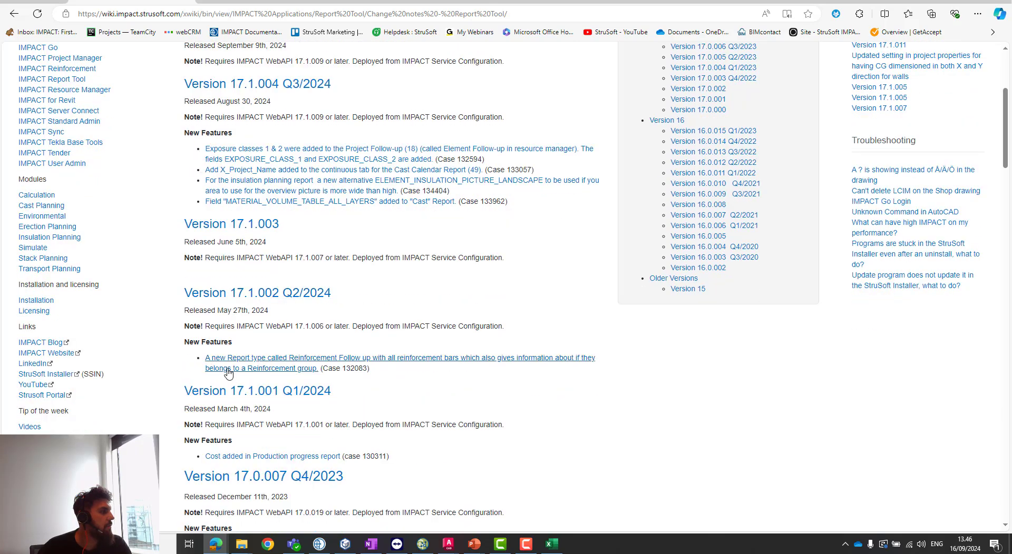
{"action": "left_click", "coordinate": [393, 363]}
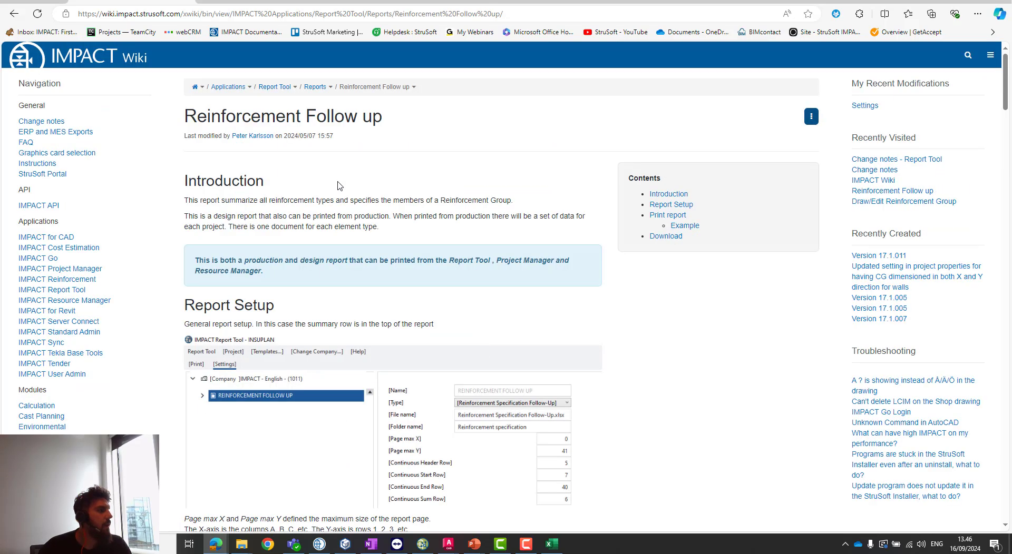
- Examine the Reinforcement Follow up article's introduction, report setup, header fields, available field list and reinforcement type selection
{"action": "scroll", "coordinate": [339, 185], "scroll_direction": "down", "scroll_amount": 2}
{"action": "scroll", "coordinate": [318, 163], "scroll_direction": "up", "scroll_amount": 1}
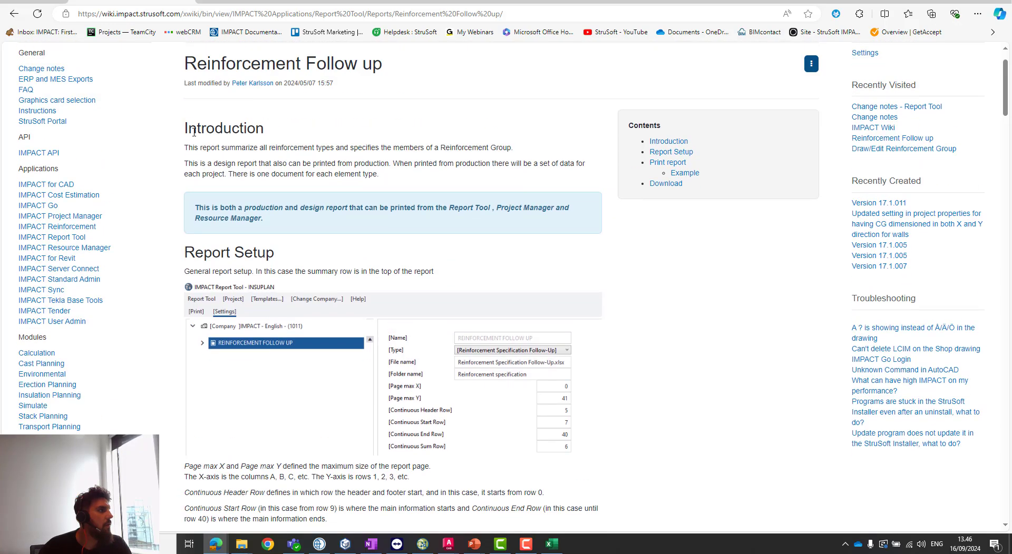
{"action": "scroll", "coordinate": [287, 166], "scroll_direction": "down", "scroll_amount": 5}
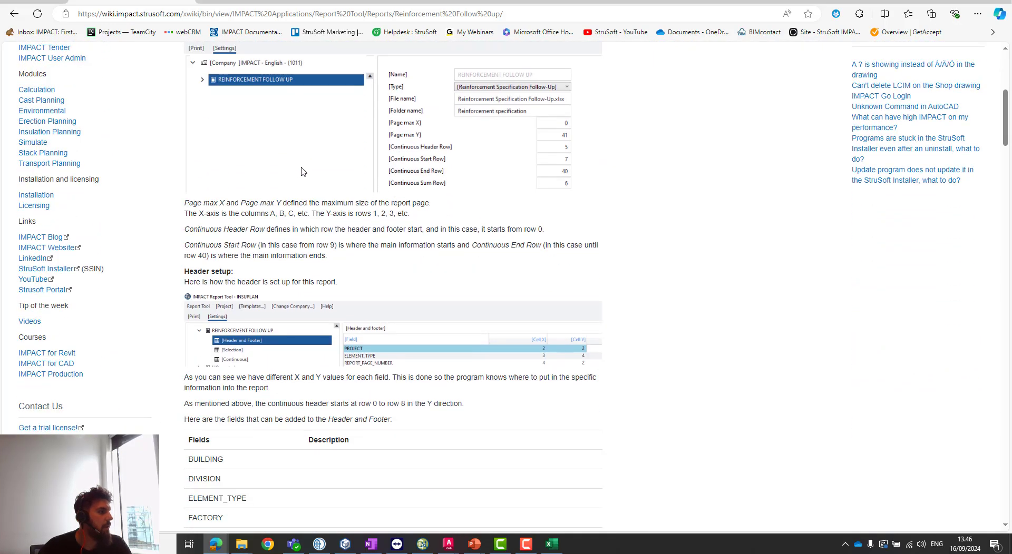
{"action": "scroll", "coordinate": [301, 171], "scroll_direction": "up", "scroll_amount": 4}
{"action": "scroll", "coordinate": [368, 158], "scroll_direction": "down", "scroll_amount": 4}
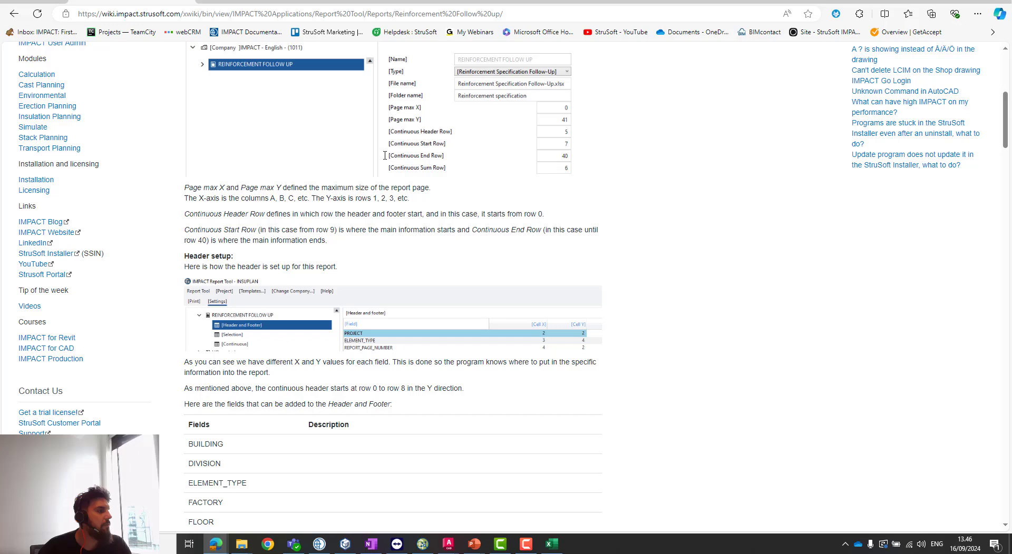
{"action": "scroll", "coordinate": [385, 155], "scroll_direction": "down", "scroll_amount": 20}
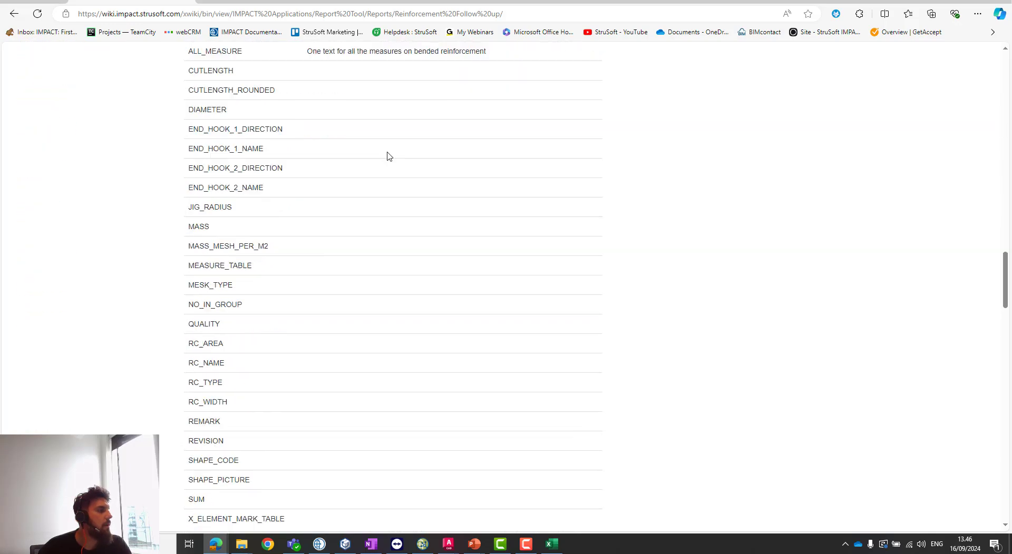
{"action": "scroll", "coordinate": [390, 154], "scroll_direction": "down", "scroll_amount": 10}
{"action": "scroll", "coordinate": [390, 154], "scroll_direction": "up", "scroll_amount": 1}
{"action": "scroll", "coordinate": [341, 241], "scroll_direction": "down", "scroll_amount": 2}
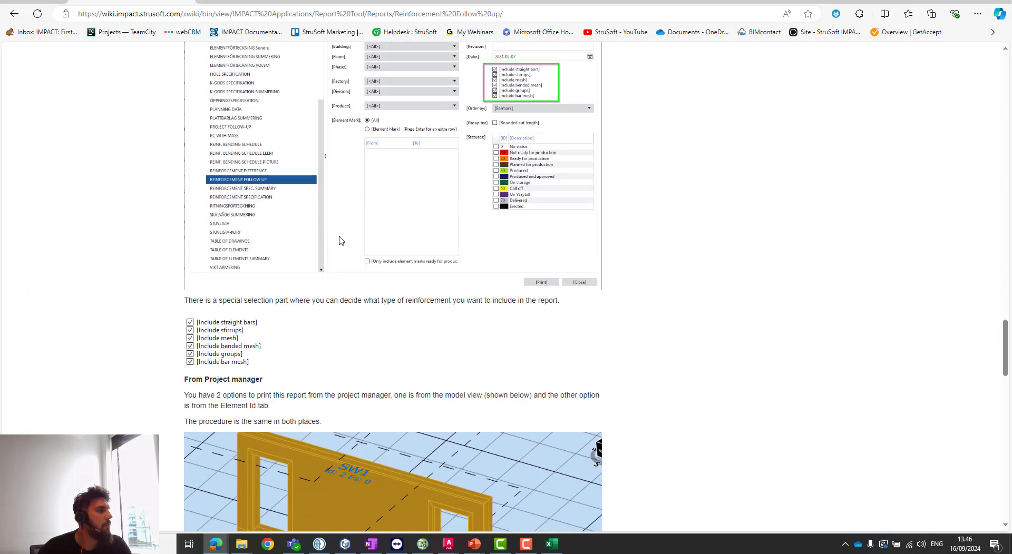
- Download the report template offered at the end of the Reinforcement Follow up article
{"action": "scroll", "coordinate": [341, 241], "scroll_direction": "down", "scroll_amount": 12}
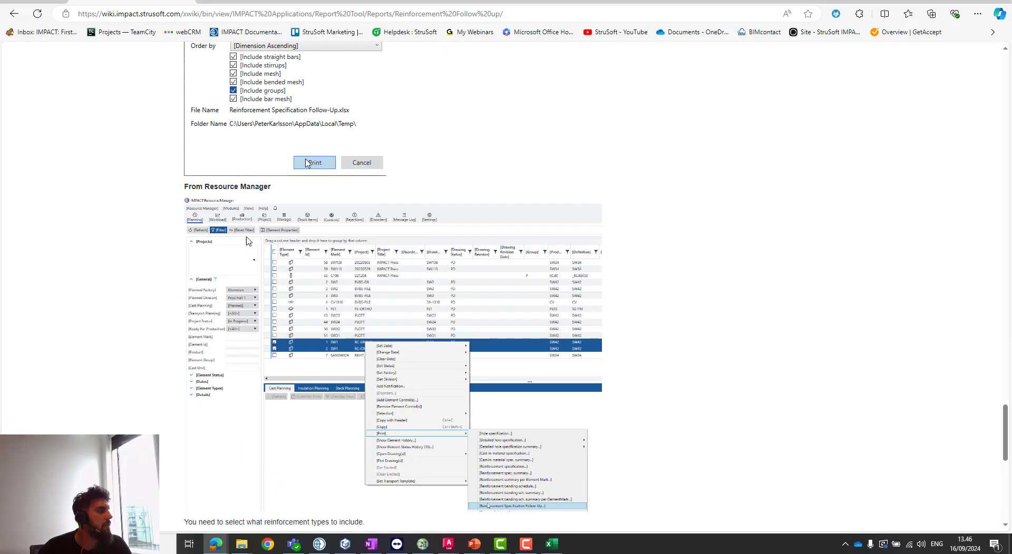
{"action": "scroll", "coordinate": [248, 241], "scroll_direction": "down", "scroll_amount": 9}
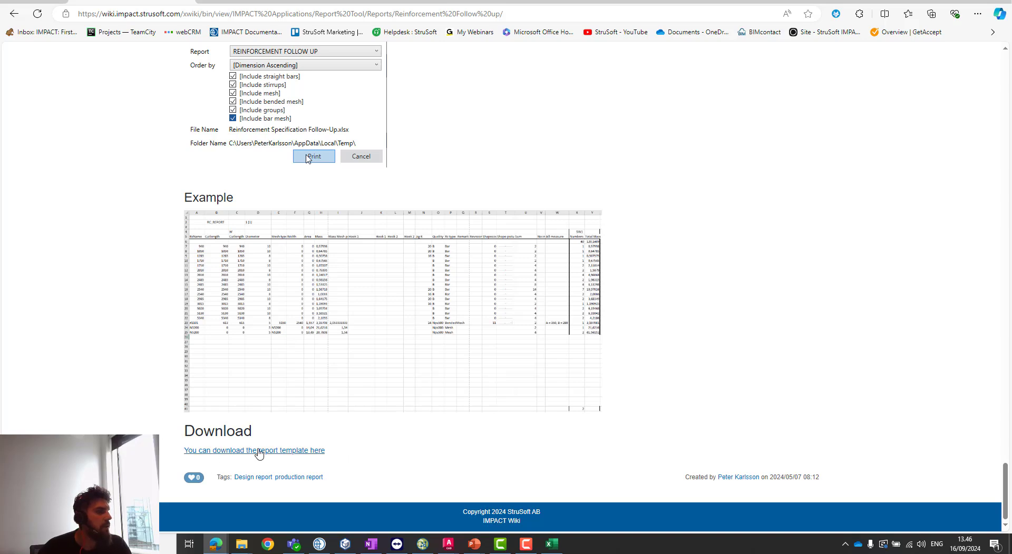
{"action": "left_click", "coordinate": [293, 456]}
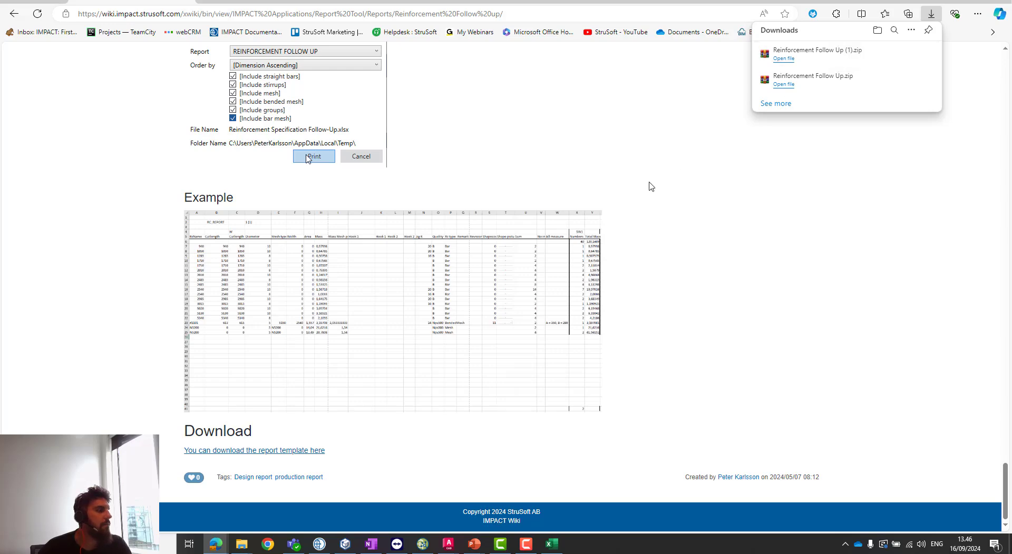
- Launch IMPACT Report Tool 17.1 and show the company's report template settings
{"action": "key", "text": "super"}
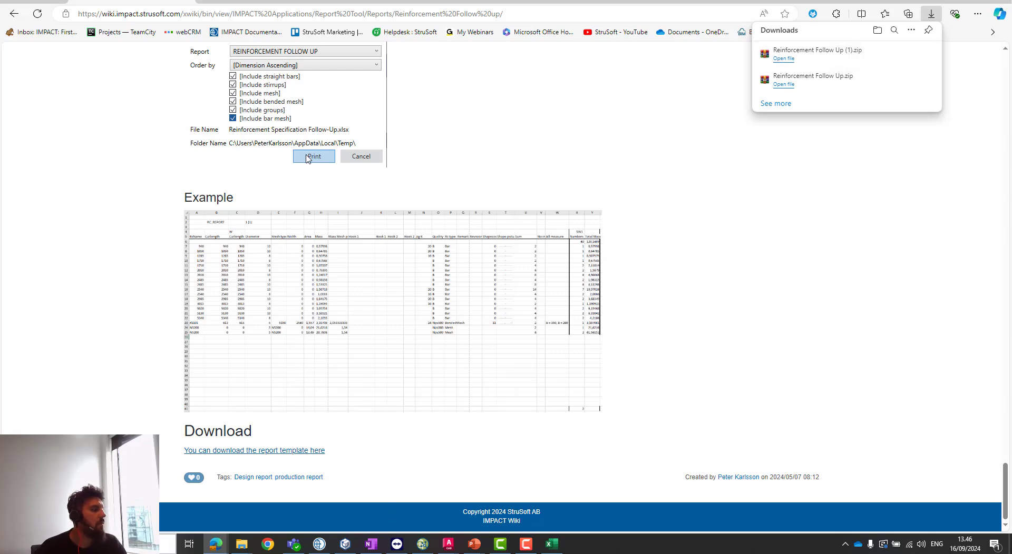
{"action": "type", "text": "rre"}
{"action": "key", "text": "BackSpace"}
{"action": "key", "text": "BackSpace"}
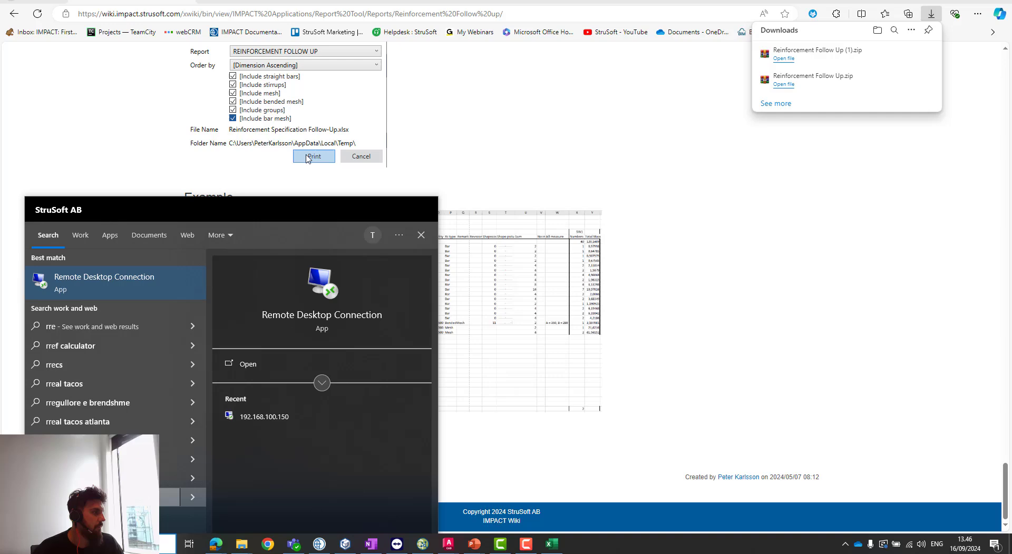
{"action": "type", "text": "e"}
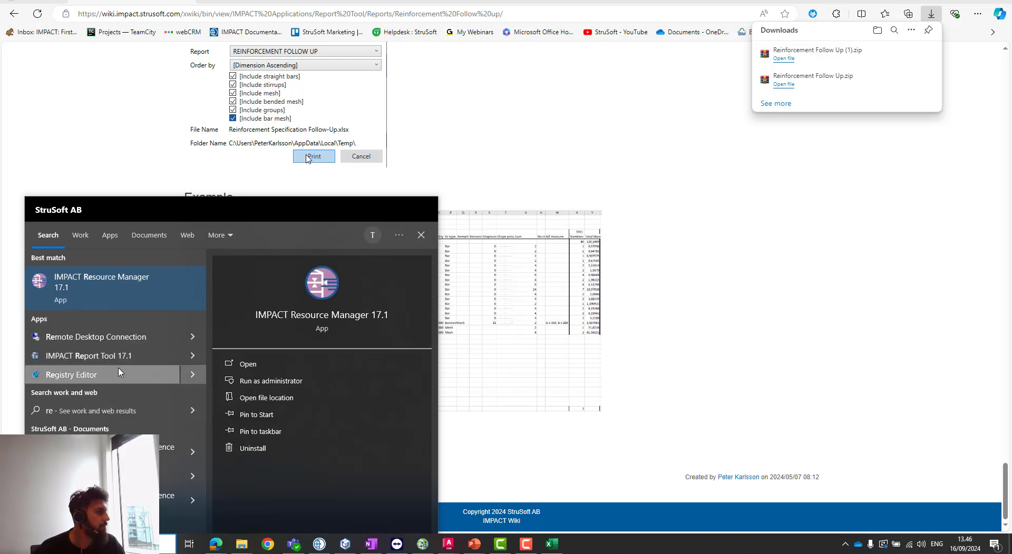
{"action": "type", "text": "port"}
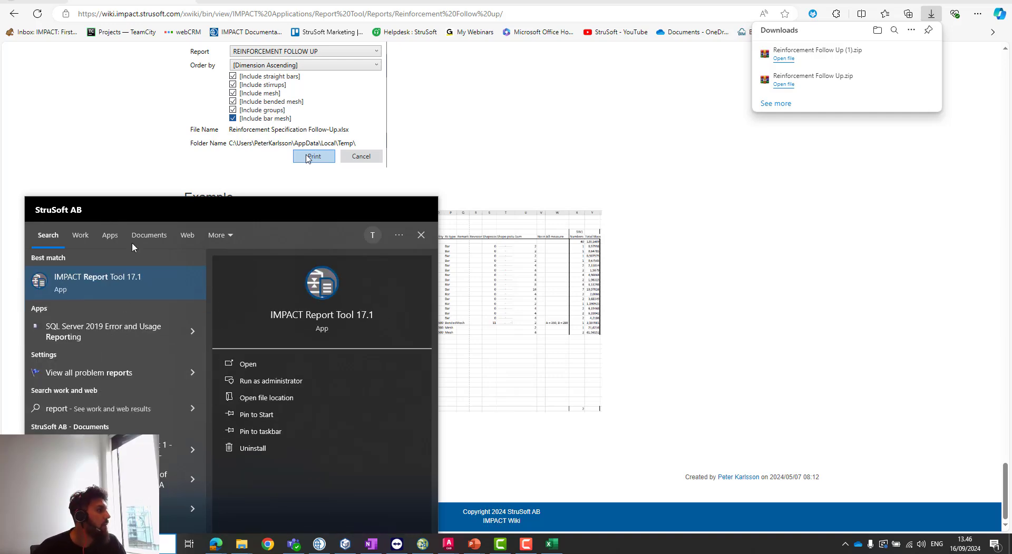
{"action": "left_click", "coordinate": [138, 284]}
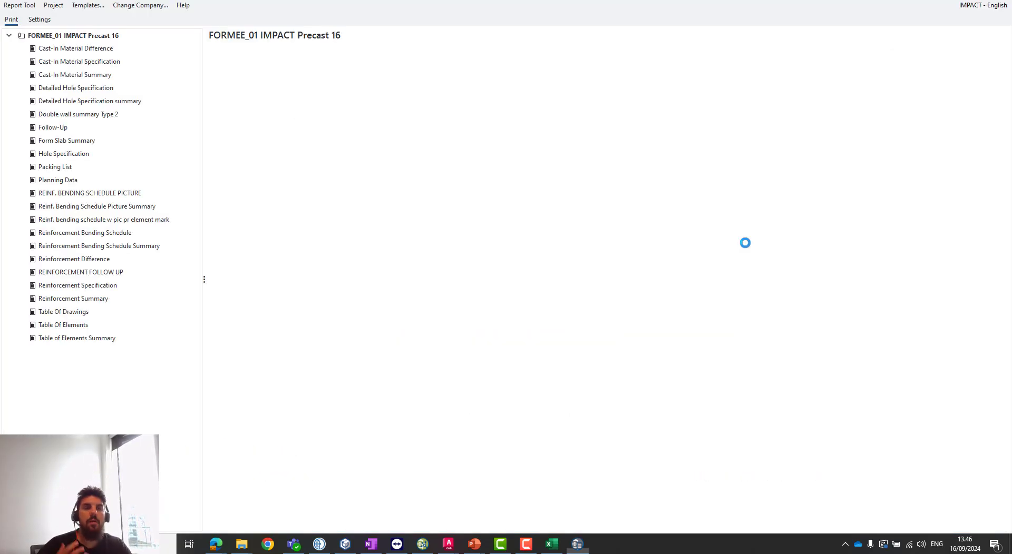
{"action": "left_click", "coordinate": [39, 19]}
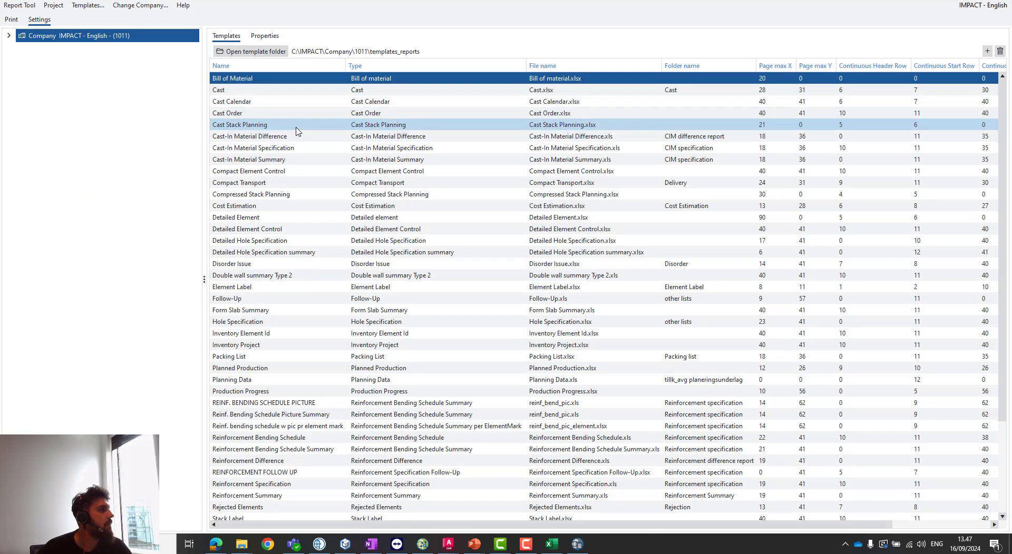
- Try to import the Reinforcement Follow Up archive from the Downloads folder as a report template
{"action": "right_click", "coordinate": [296, 129]}
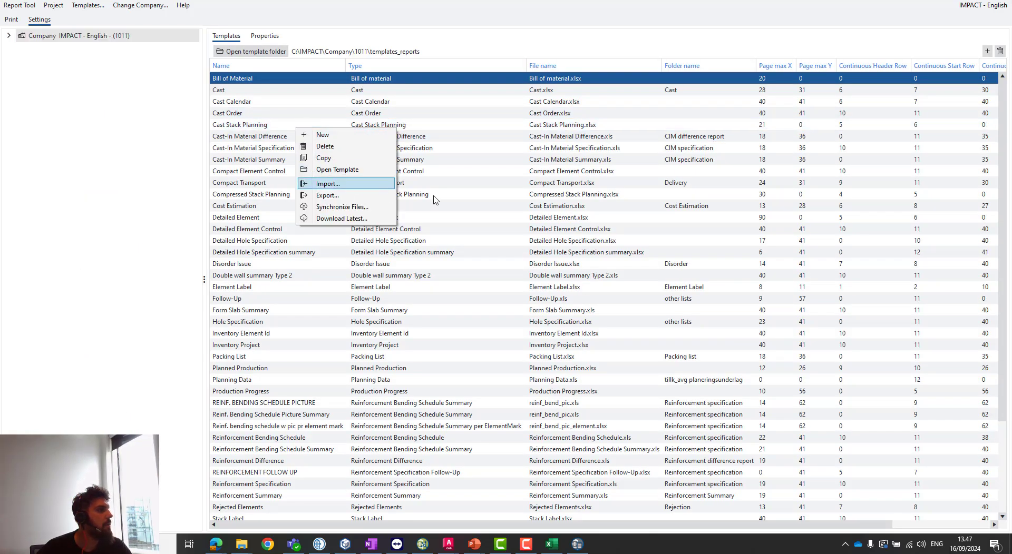
{"action": "key", "text": "Return"}
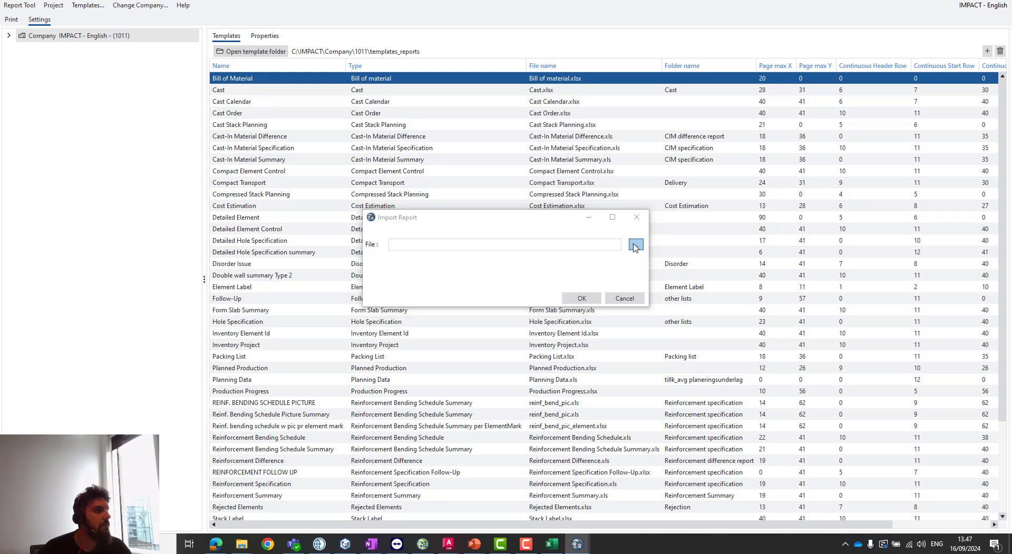
{"action": "left_click", "coordinate": [635, 246]}
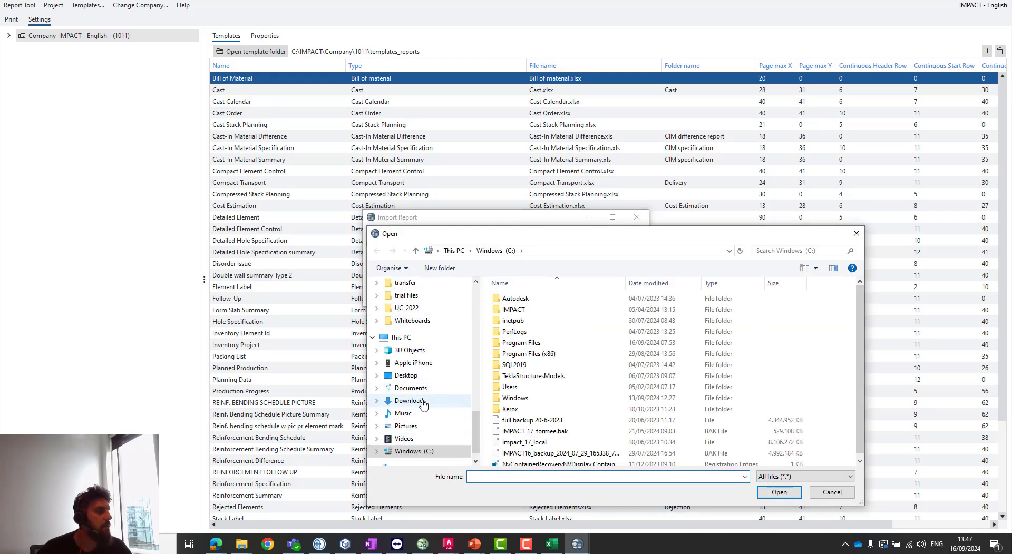
{"action": "left_click", "coordinate": [421, 403]}
{"action": "left_click", "coordinate": [531, 324]}
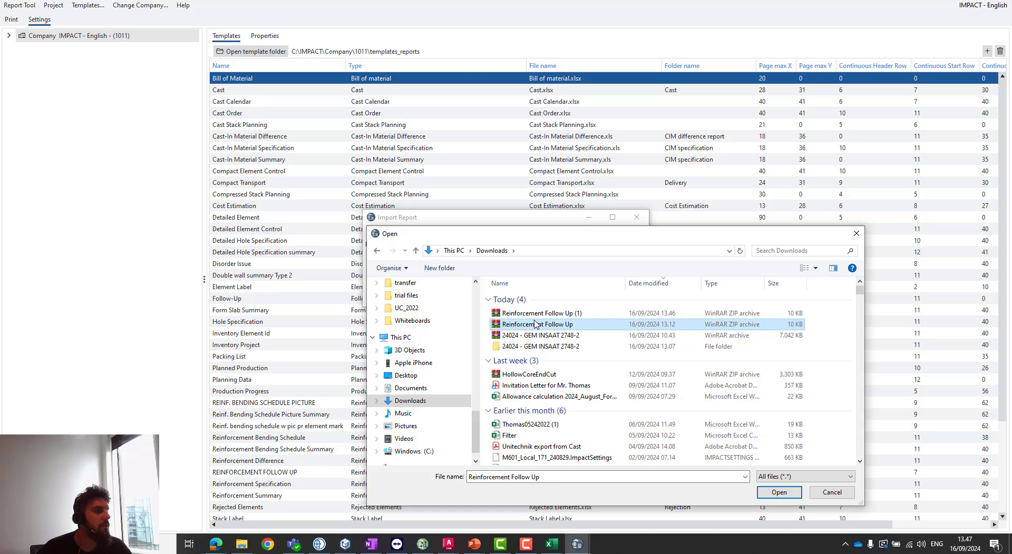
{"action": "left_click", "coordinate": [777, 493]}
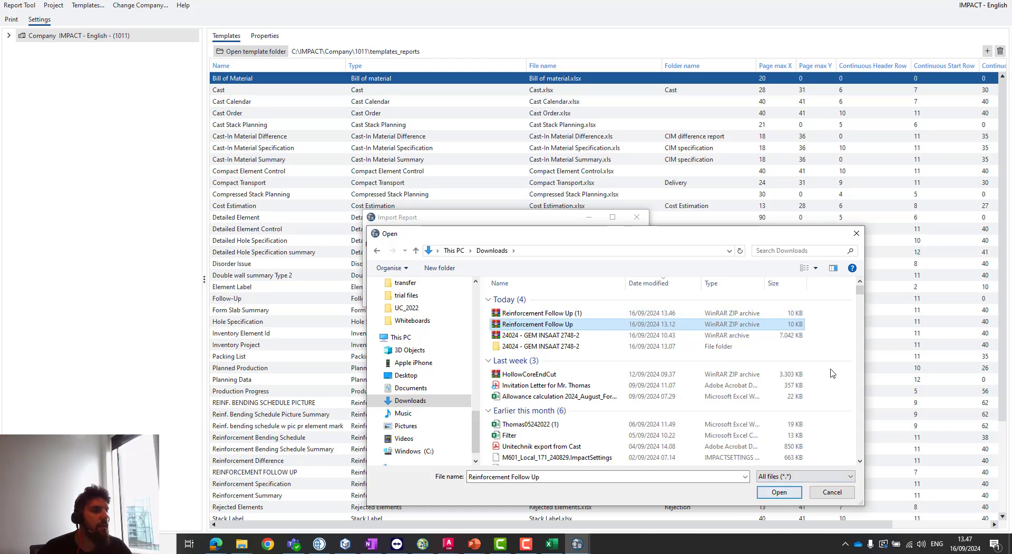
{"action": "left_click", "coordinate": [636, 217]}
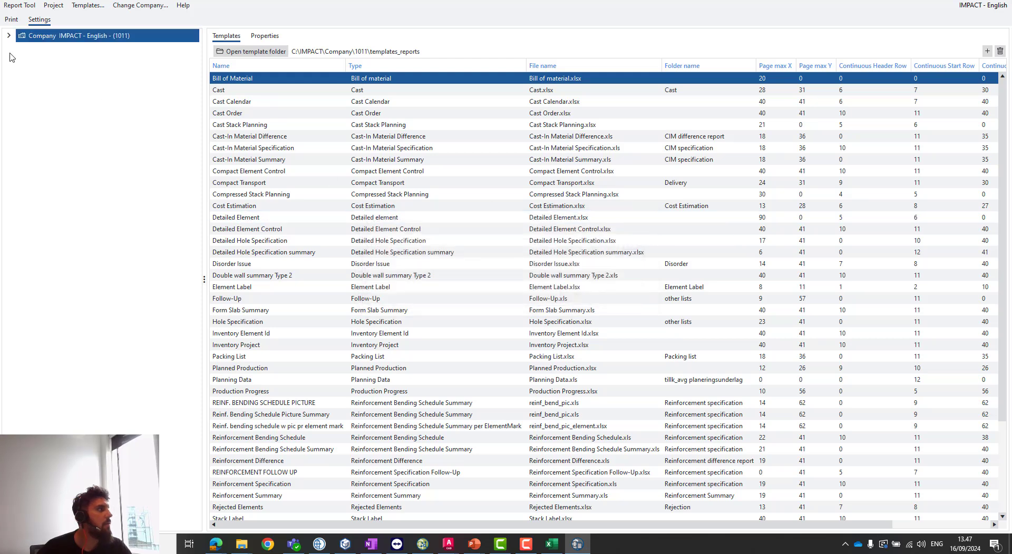
- Expand the IMPACT - English (1011) company to list its individual report templates
{"action": "left_click", "coordinate": [9, 36]}
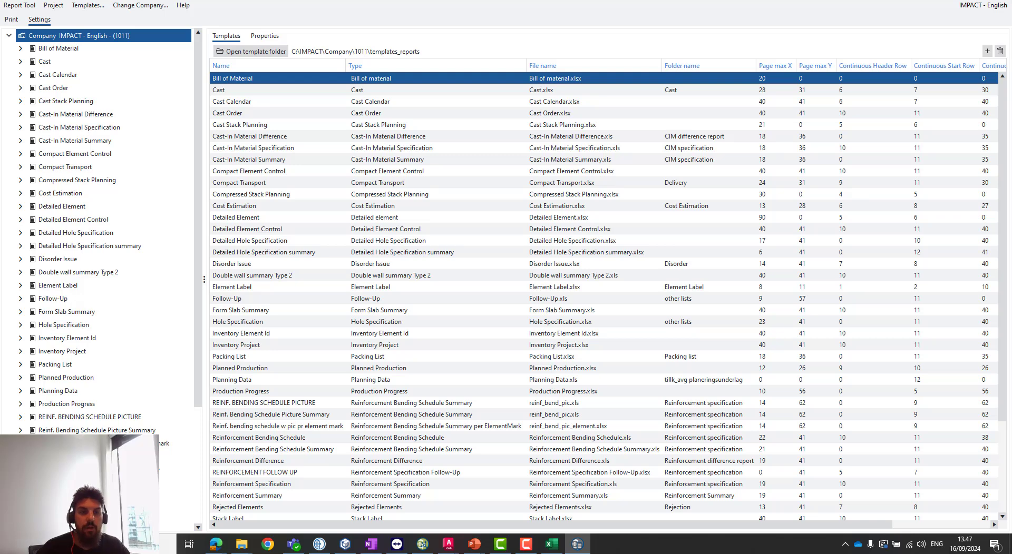
{"action": "key", "text": "alt+Tab"}
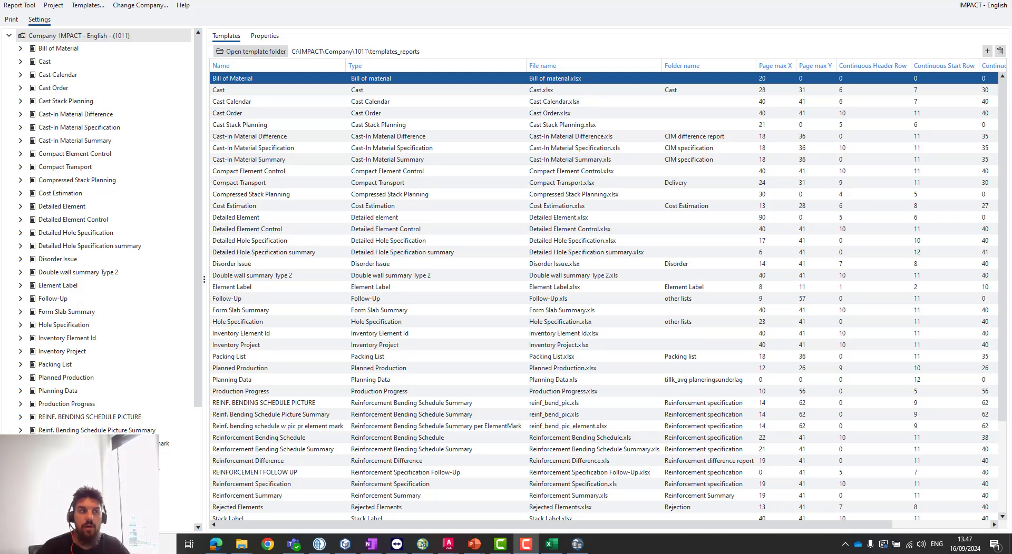